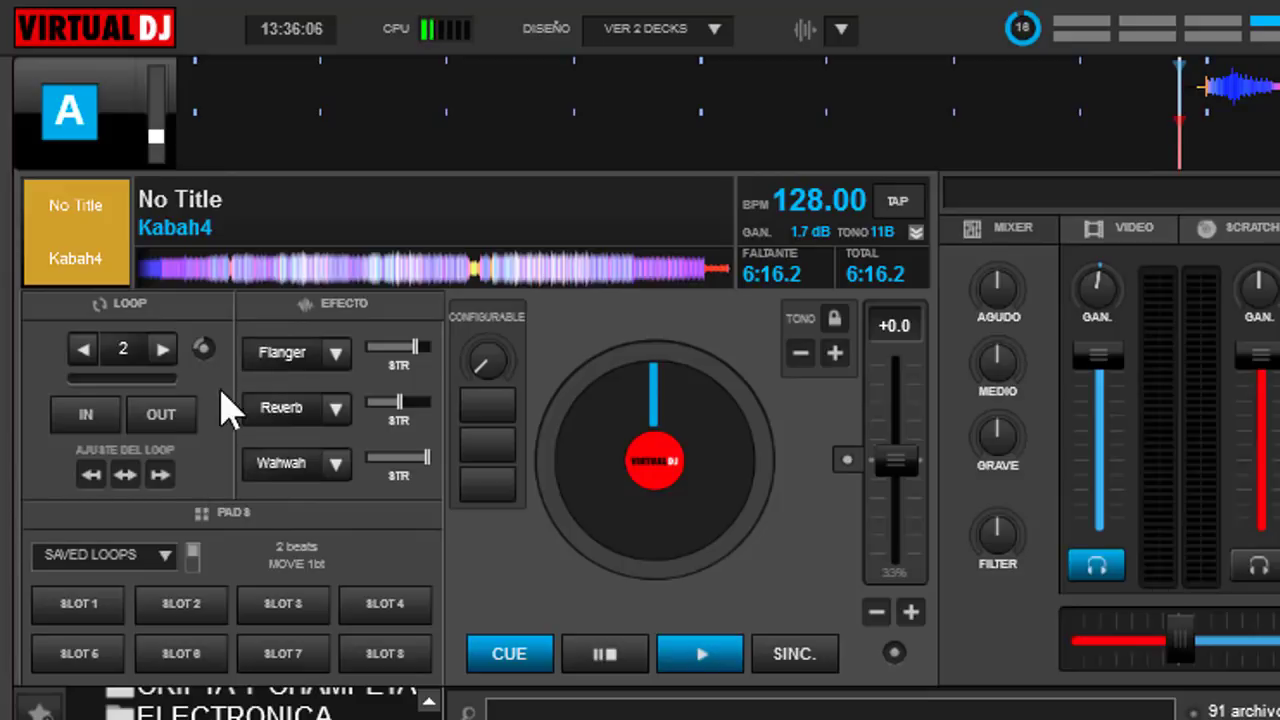
- Turn off the Modo LOOP ROLL option on deck A and activate a 4-beat loop
click(206, 346)
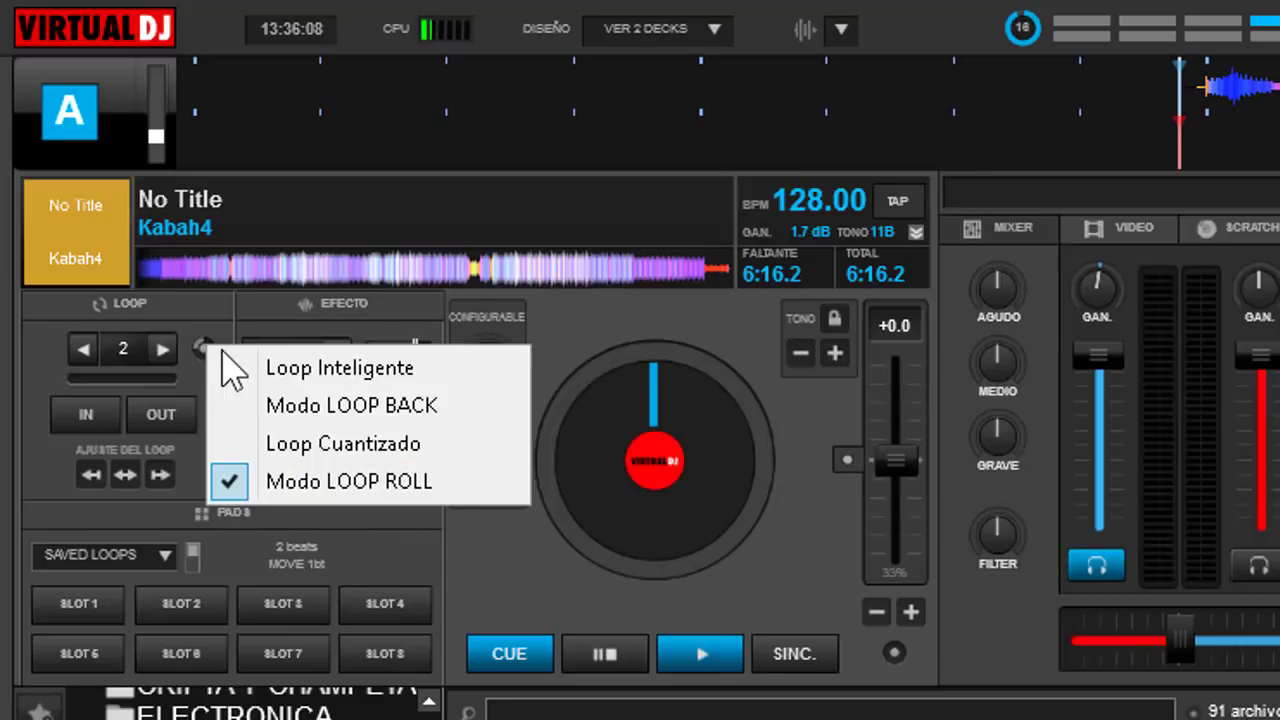
click(270, 482)
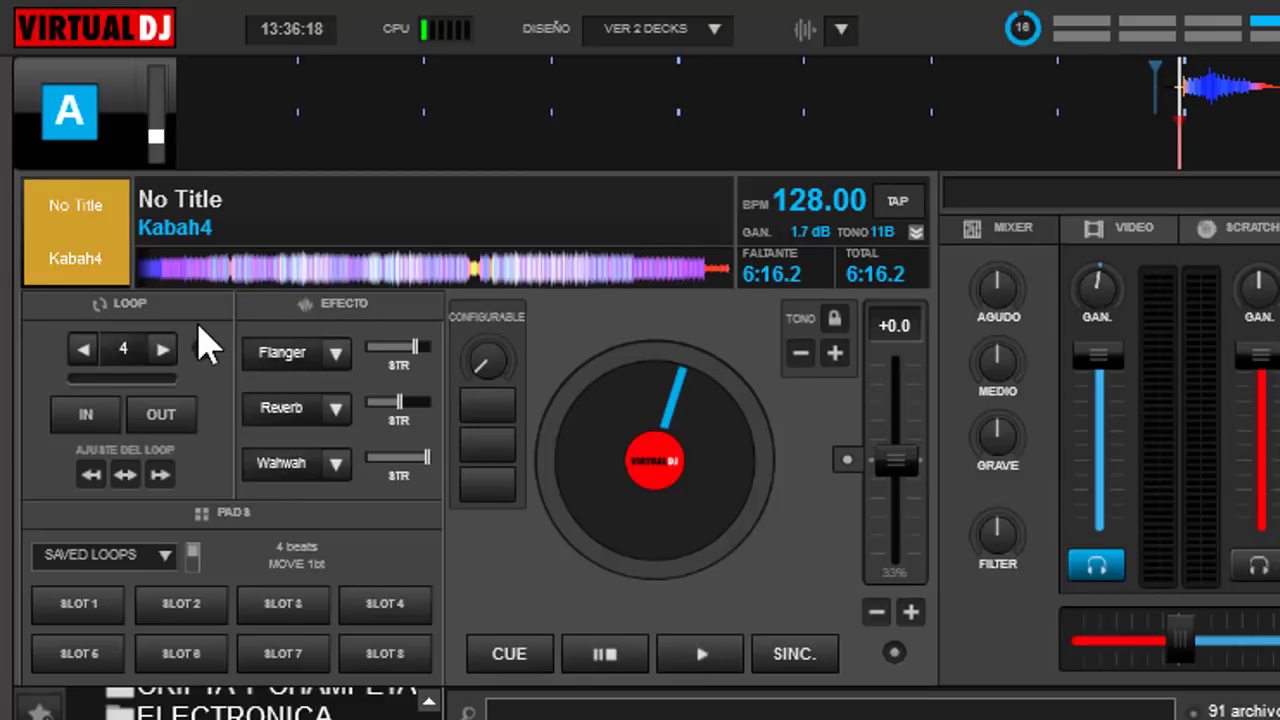
click(112, 356)
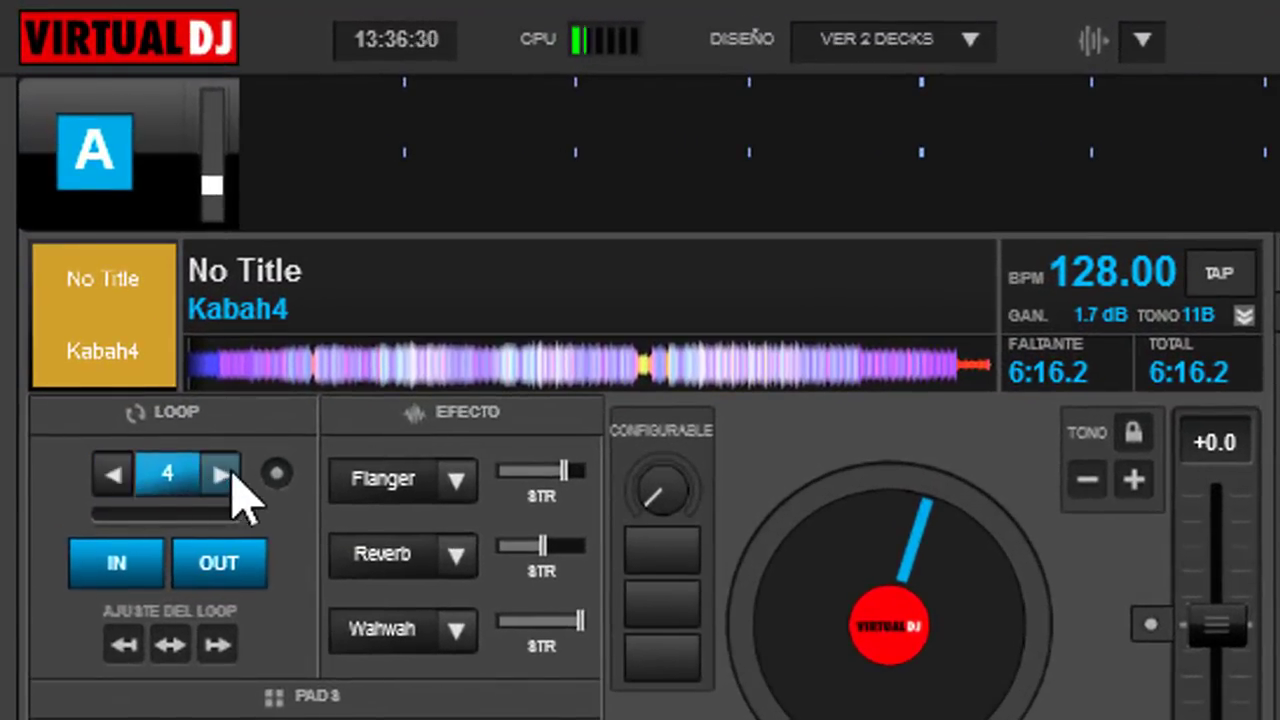
- Halve the active loop on deck A repeatedly, past 1 and 1/8 beat, to its shortest lengths
click(114, 475)
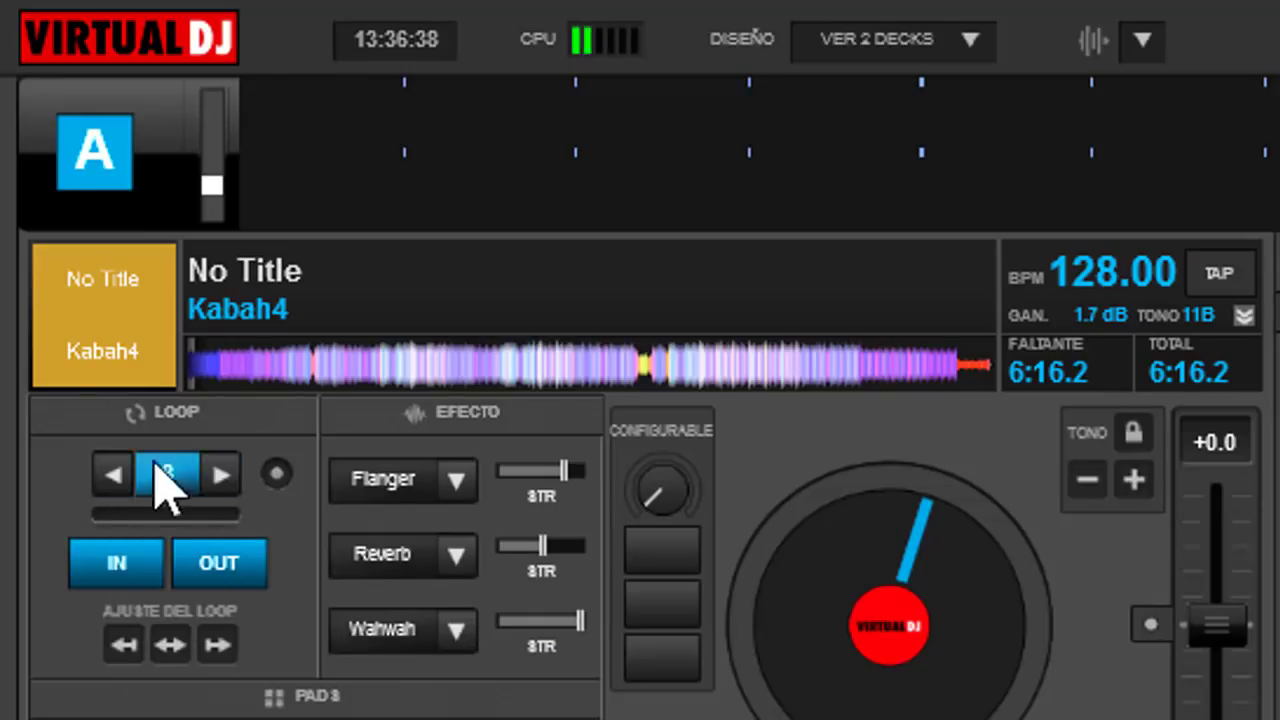
click(113, 474)
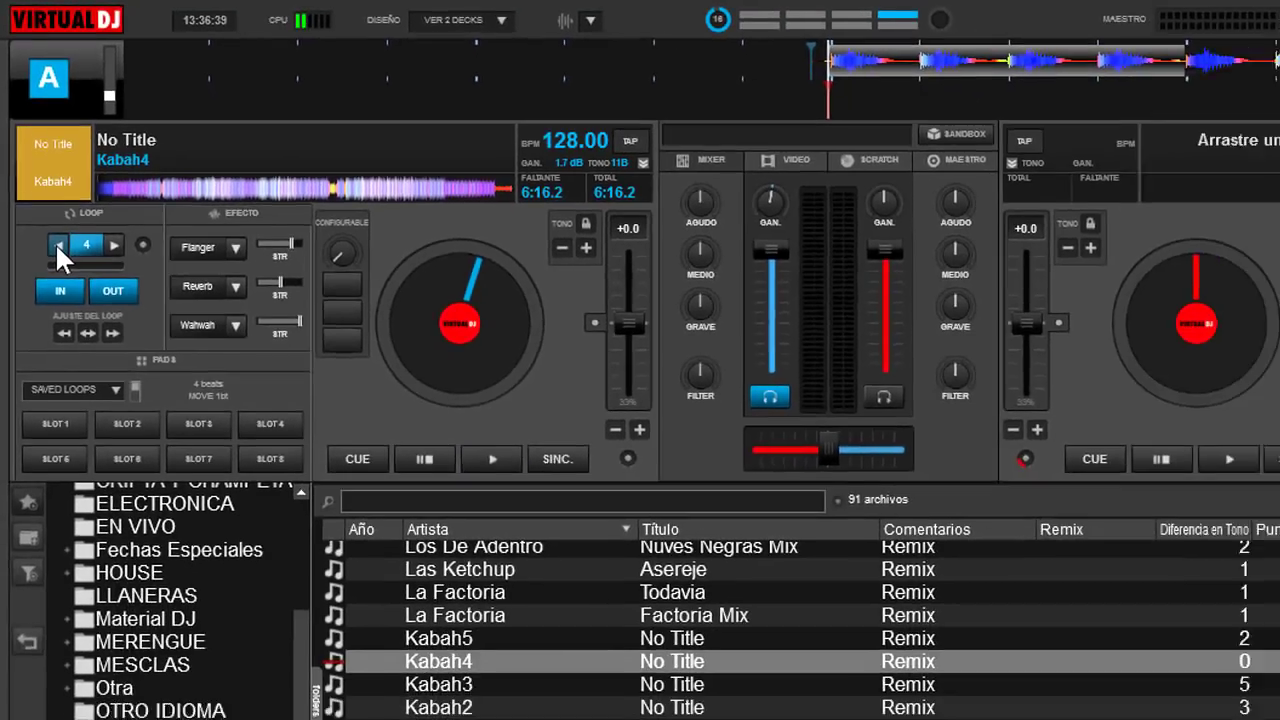
click(58, 248)
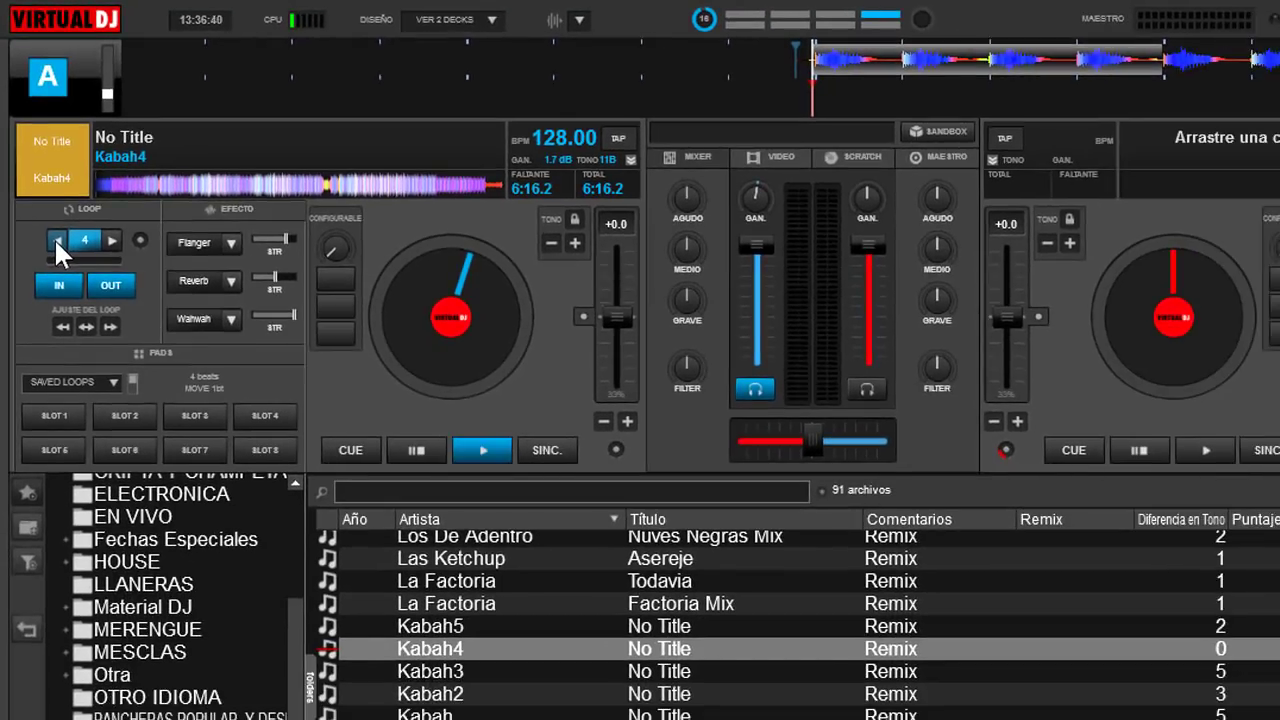
click(56, 243)
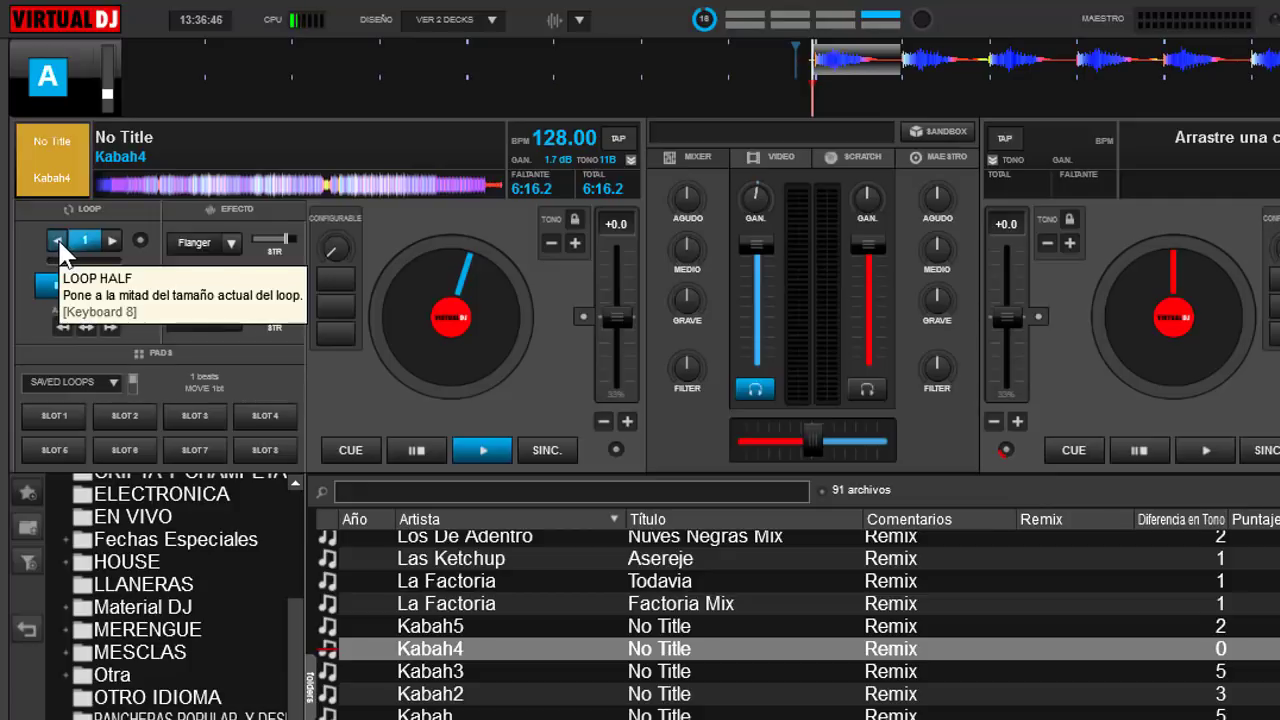
click(57, 240)
click(57, 240)
click(57, 240)
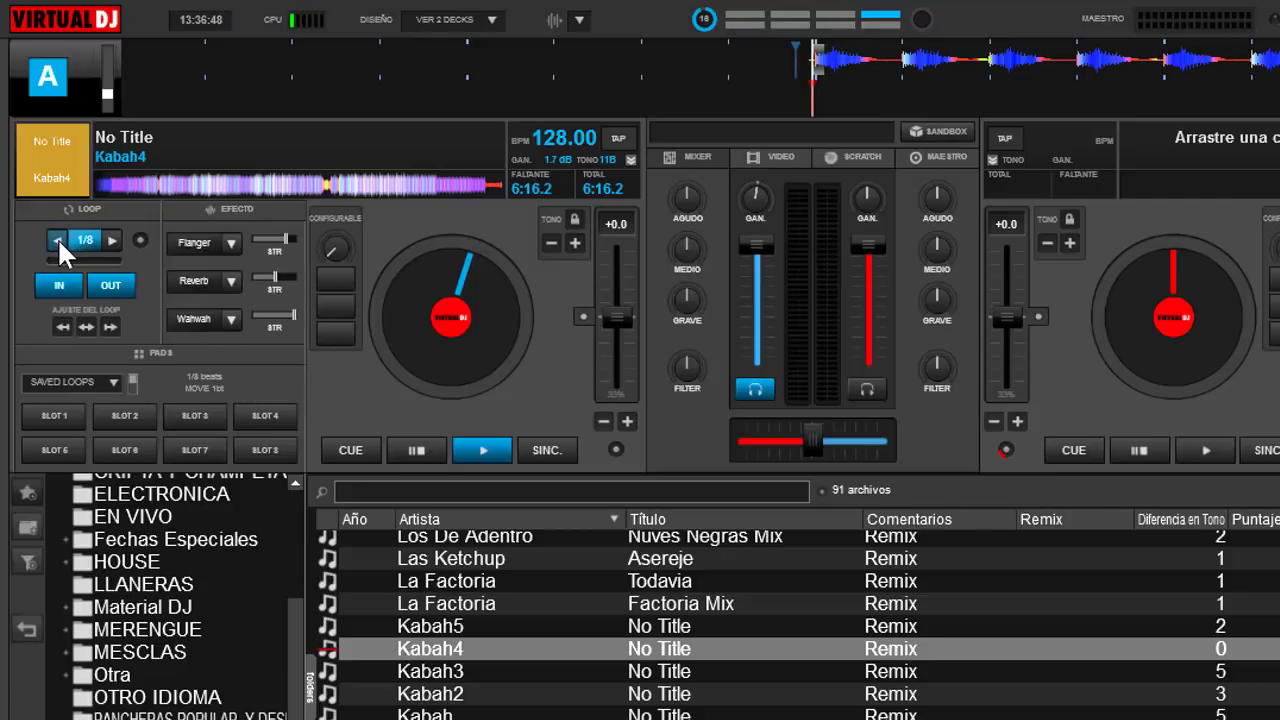
click(57, 240)
click(57, 240)
- Double the active loop on deck A repeatedly, past 16 beats, up to 64 beats
click(107, 237)
click(107, 237)
click(107, 237)
click(107, 237)
click(107, 237)
click(107, 237)
click(107, 237)
click(107, 237)
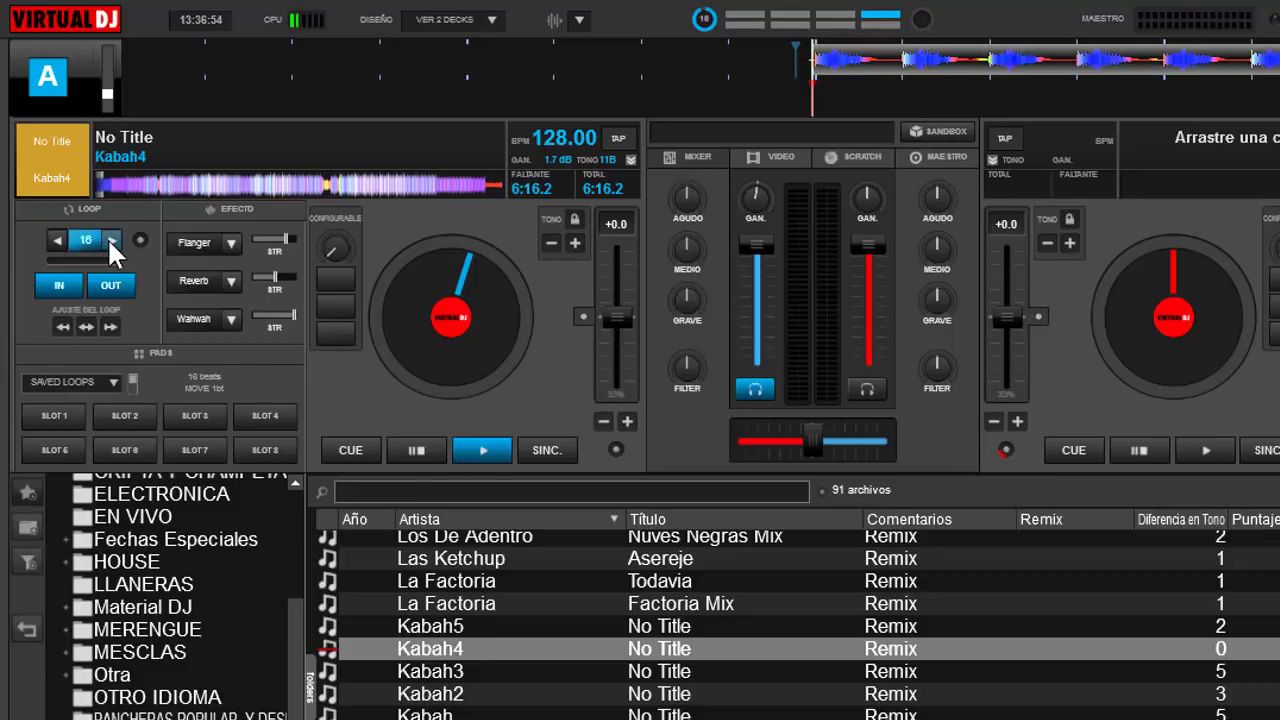
click(107, 237)
click(107, 237)
click(107, 237)
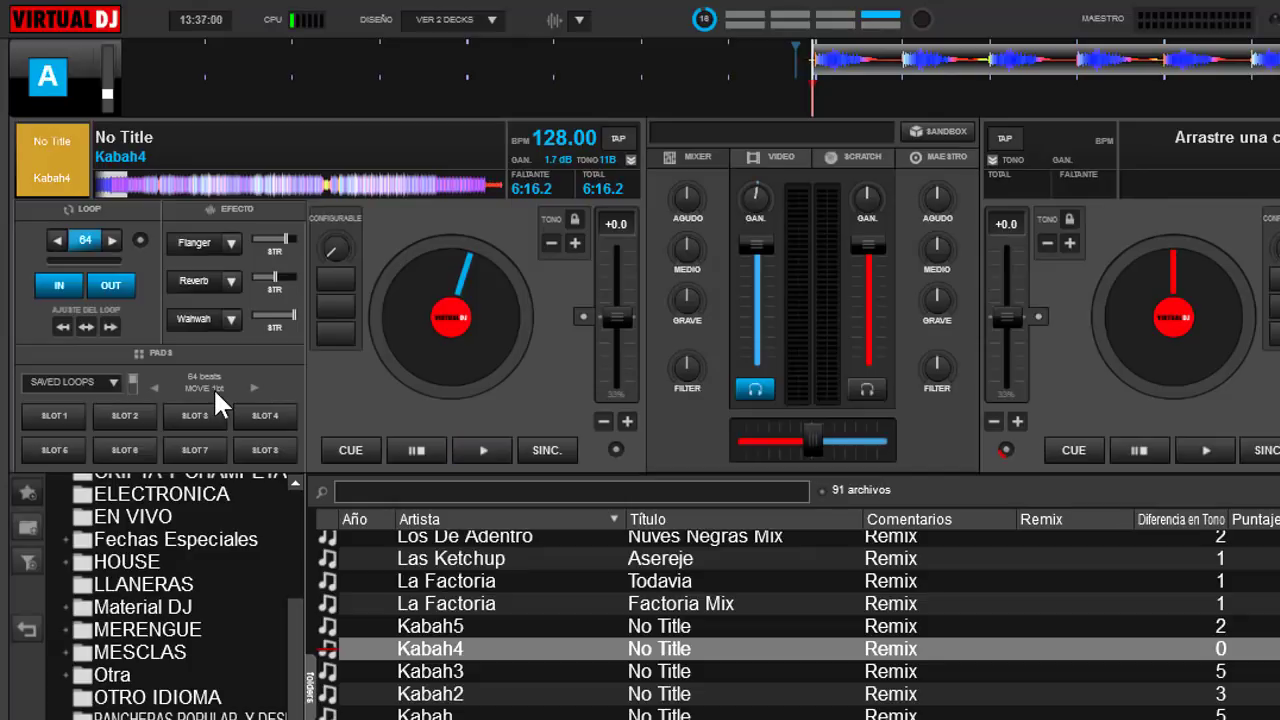
- Shorten deck A's loop to 2 beats and toggle it off and on again
click(55, 241)
click(55, 241)
click(55, 239)
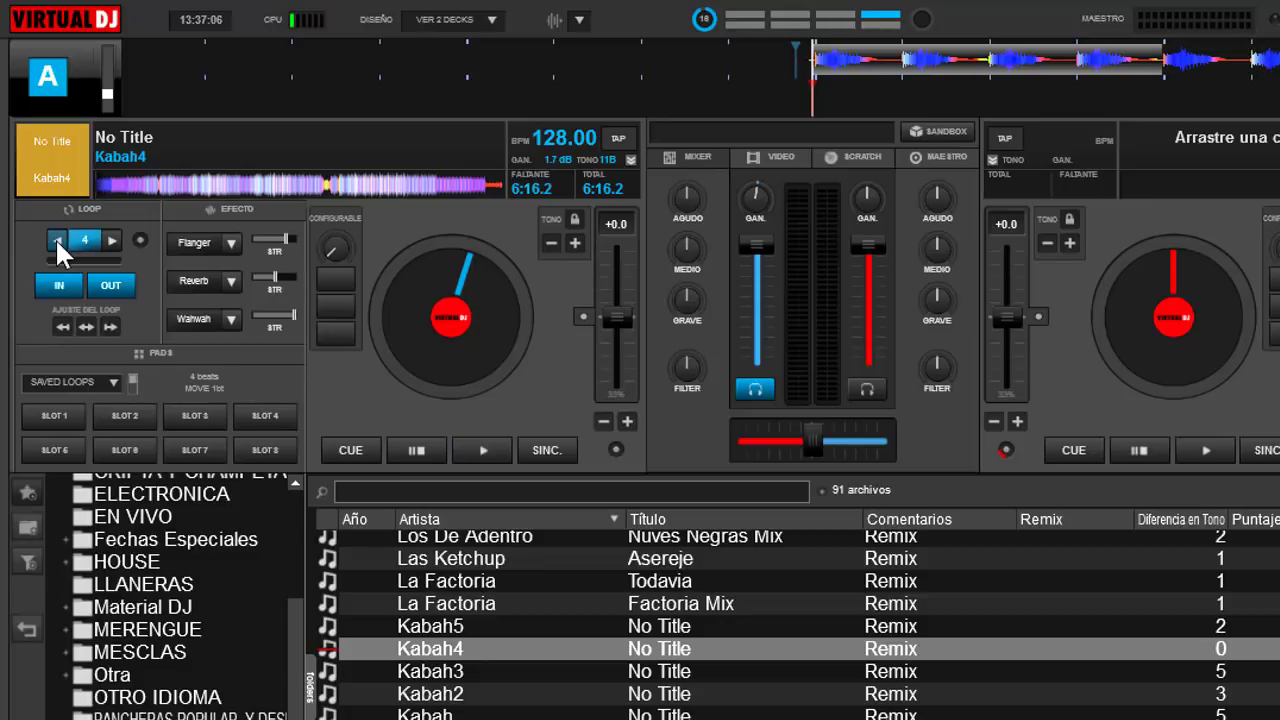
double_click(55, 237)
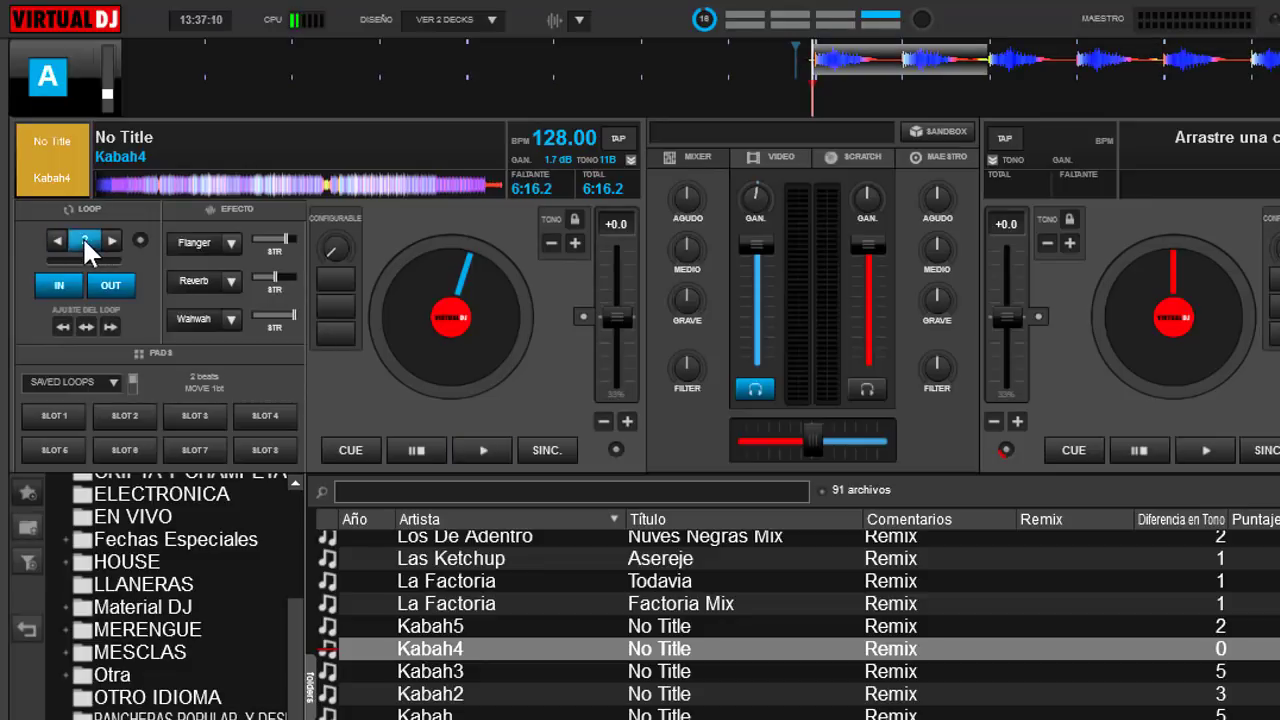
click(82, 236)
click(84, 240)
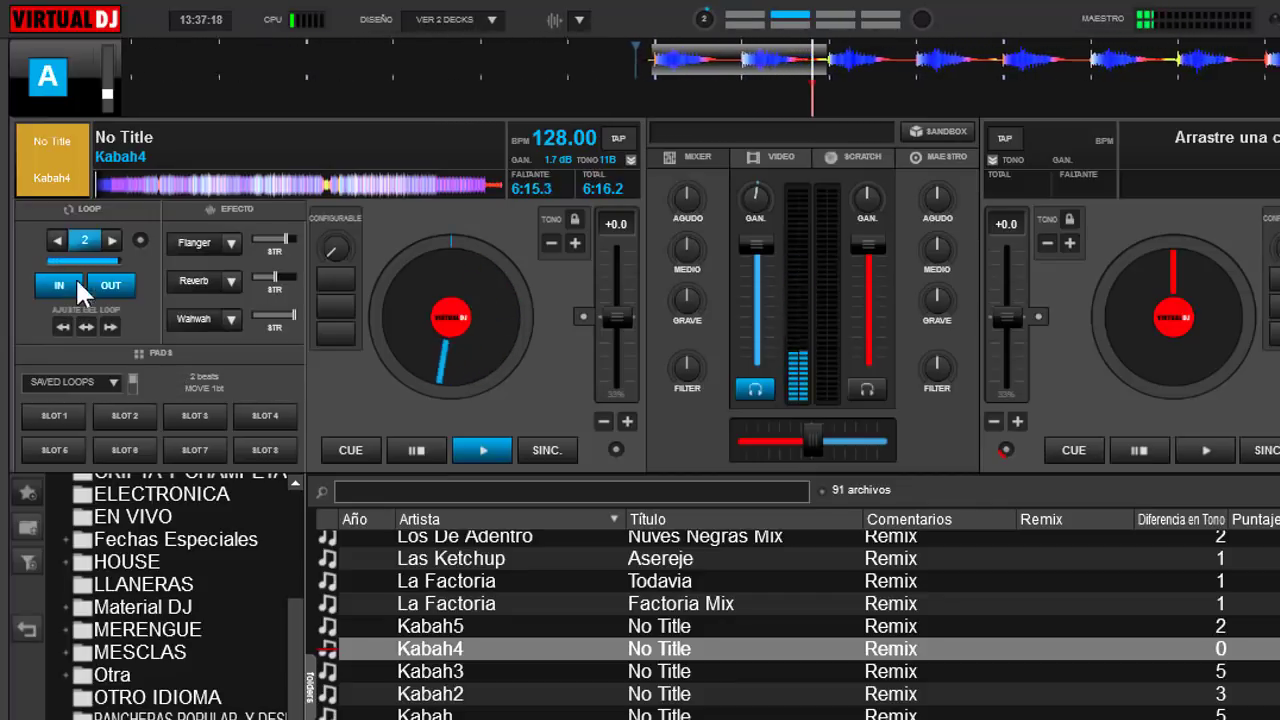
- Double the playing loop to 4 beats and halve it step by step to 1/32 beat
click(111, 240)
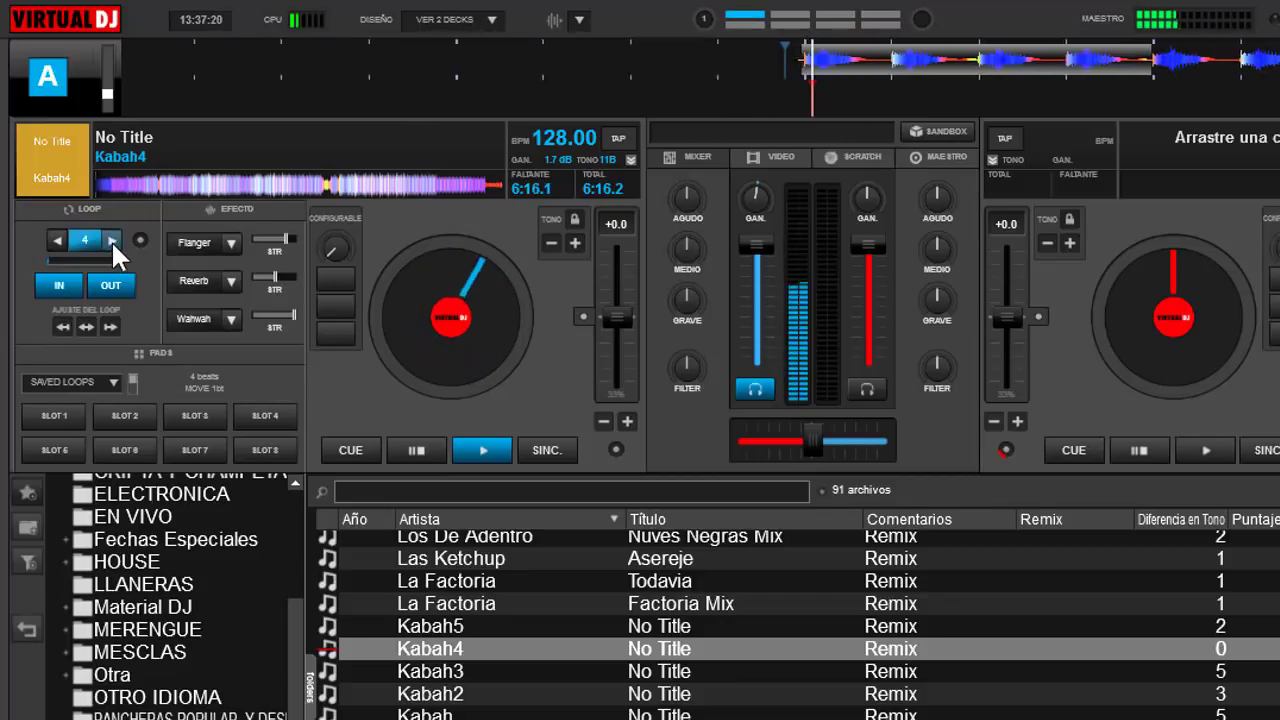
click(57, 242)
click(57, 242)
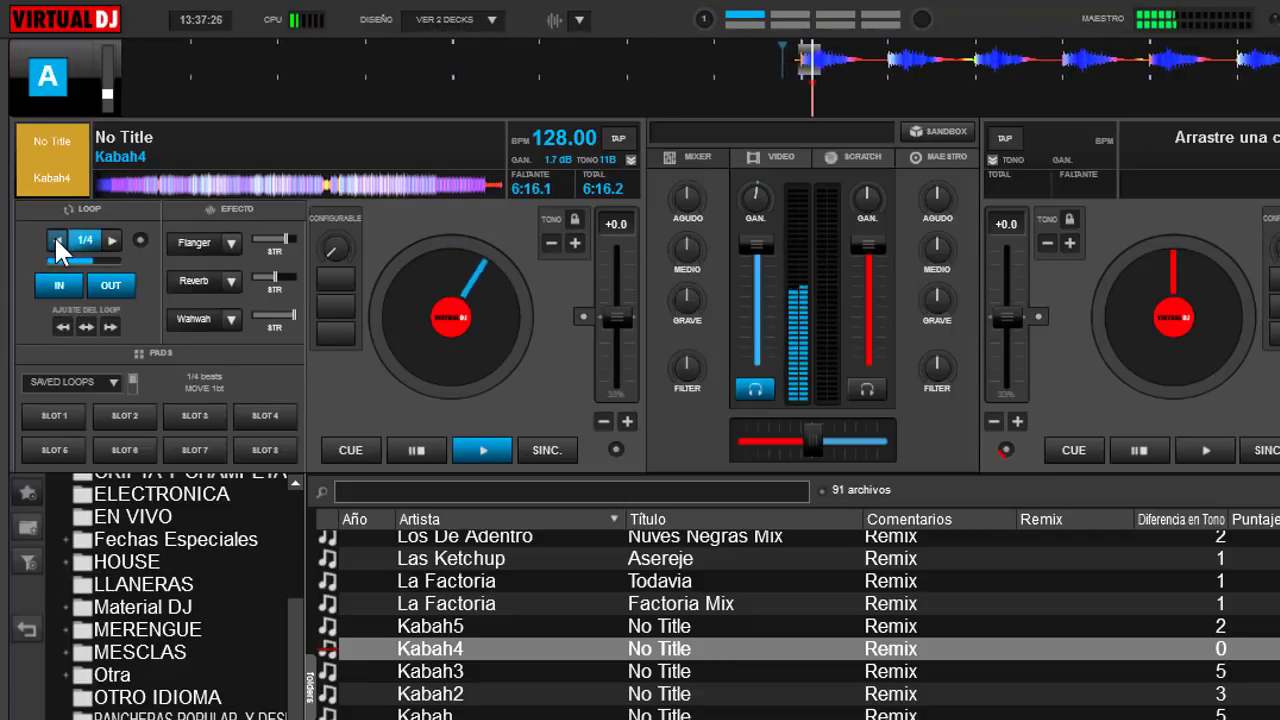
click(57, 242)
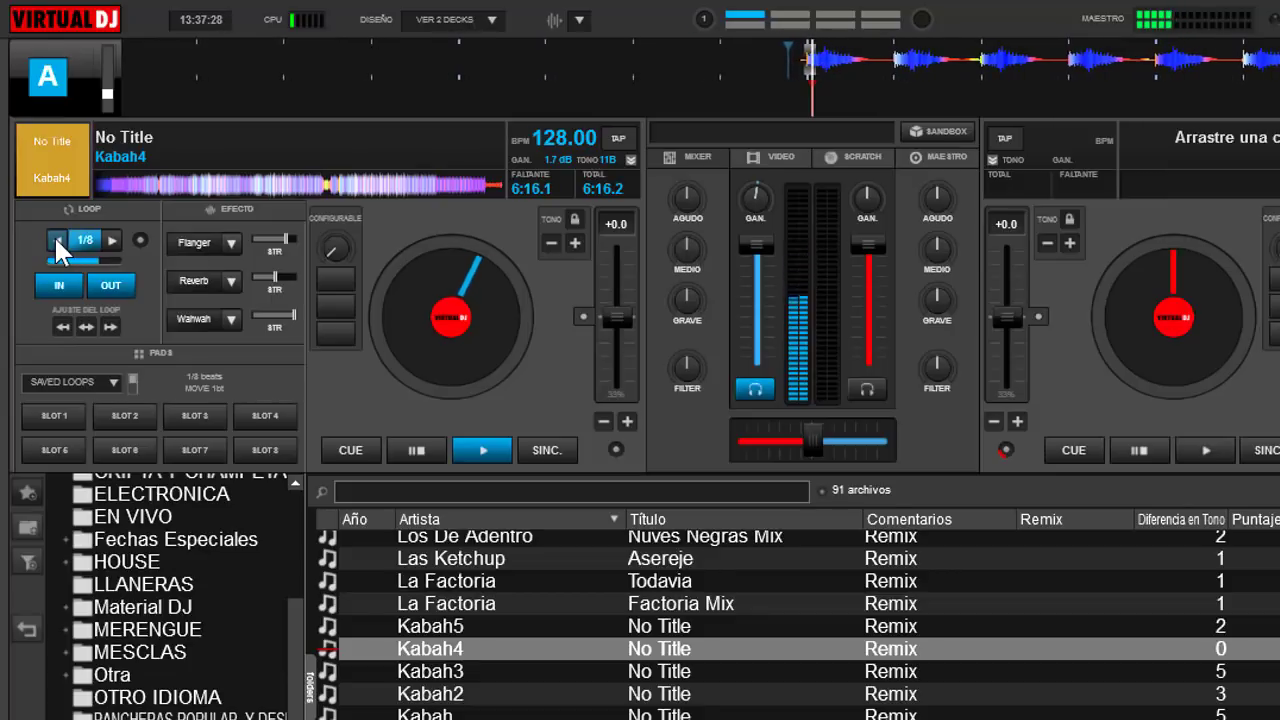
click(57, 242)
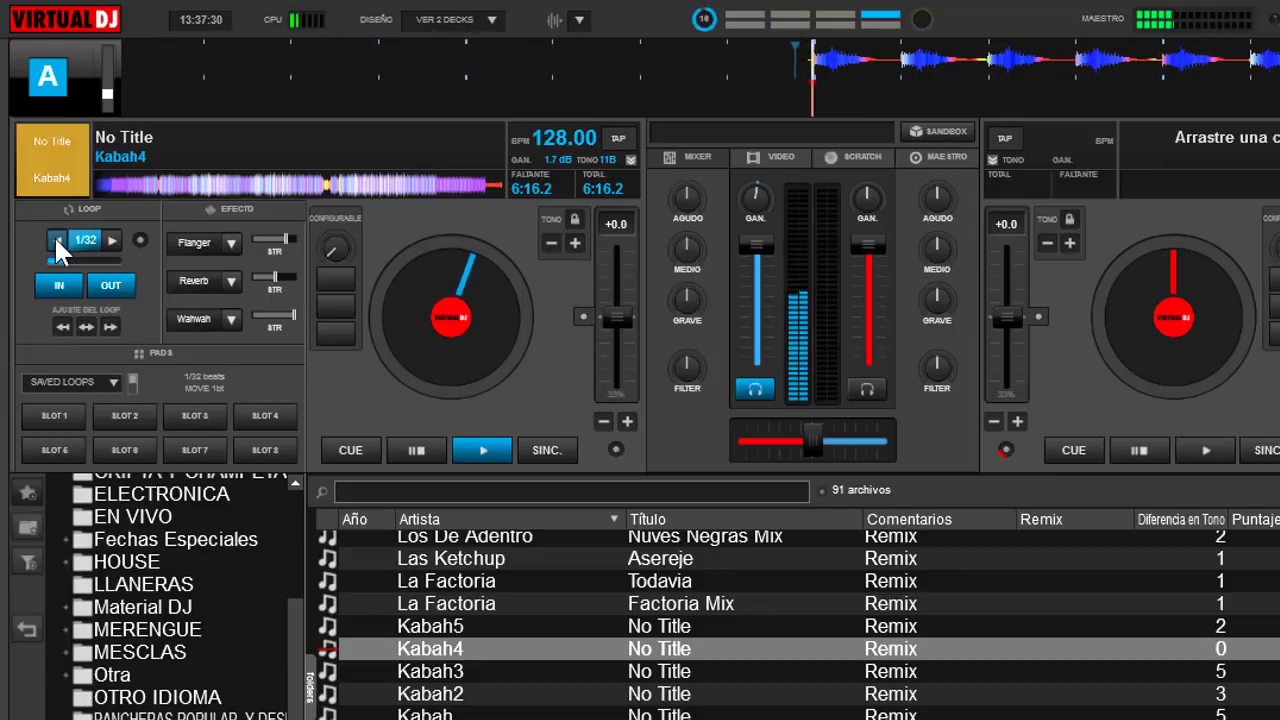
click(60, 242)
- Release the 1/32-beat loop and stop playback on deck A
click(85, 237)
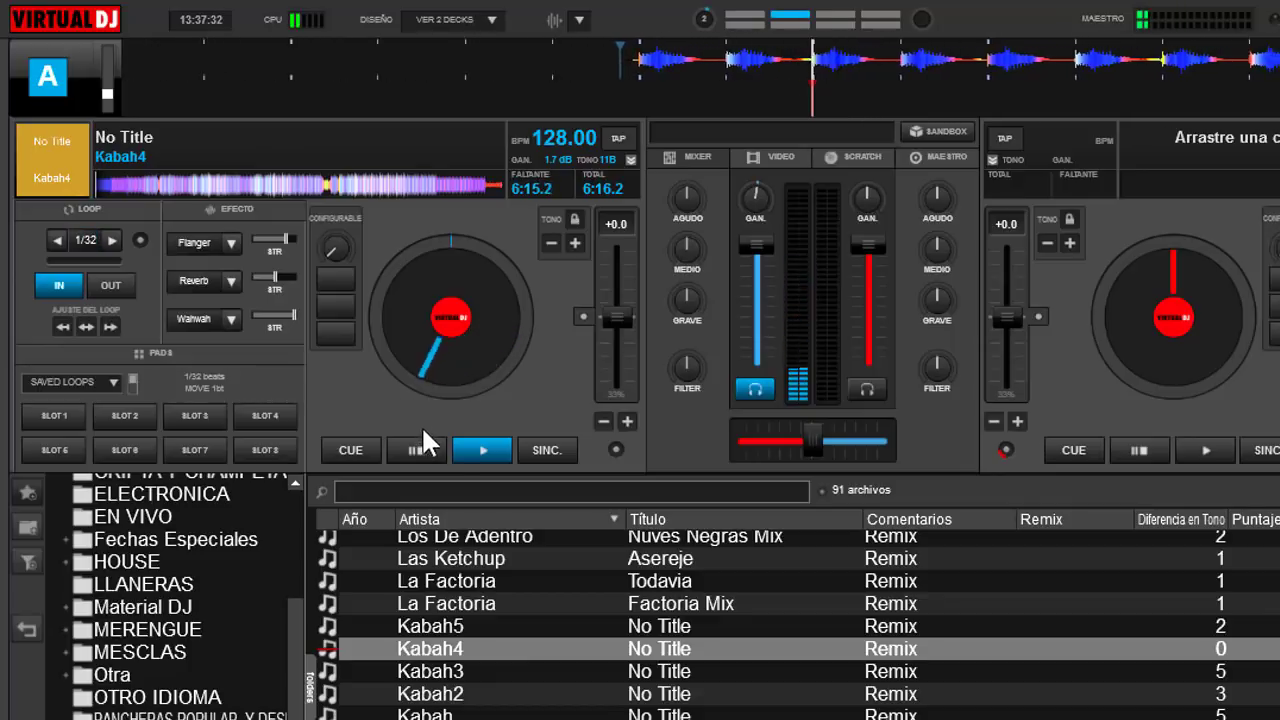
click(418, 450)
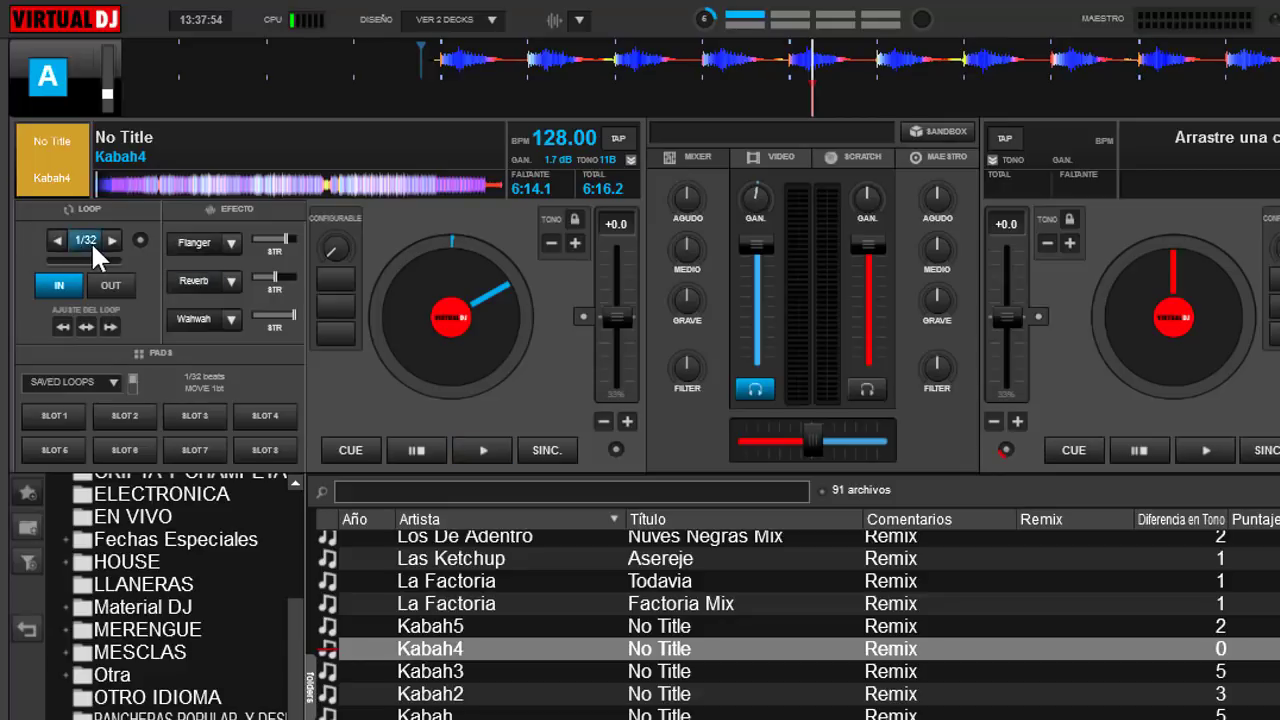
click(413, 450)
- Set the loop OUT point about three beats after the IN point and play the manual loop on deck A
drag(955, 80, 935, 82)
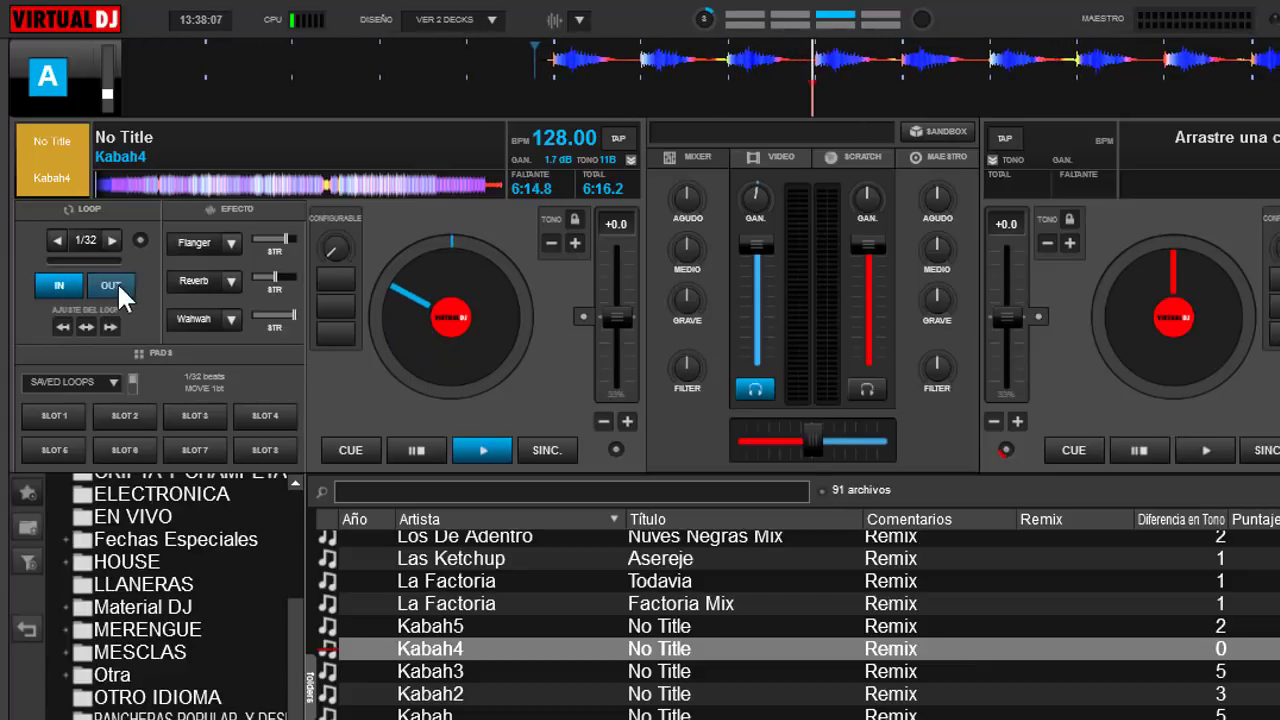
click(119, 281)
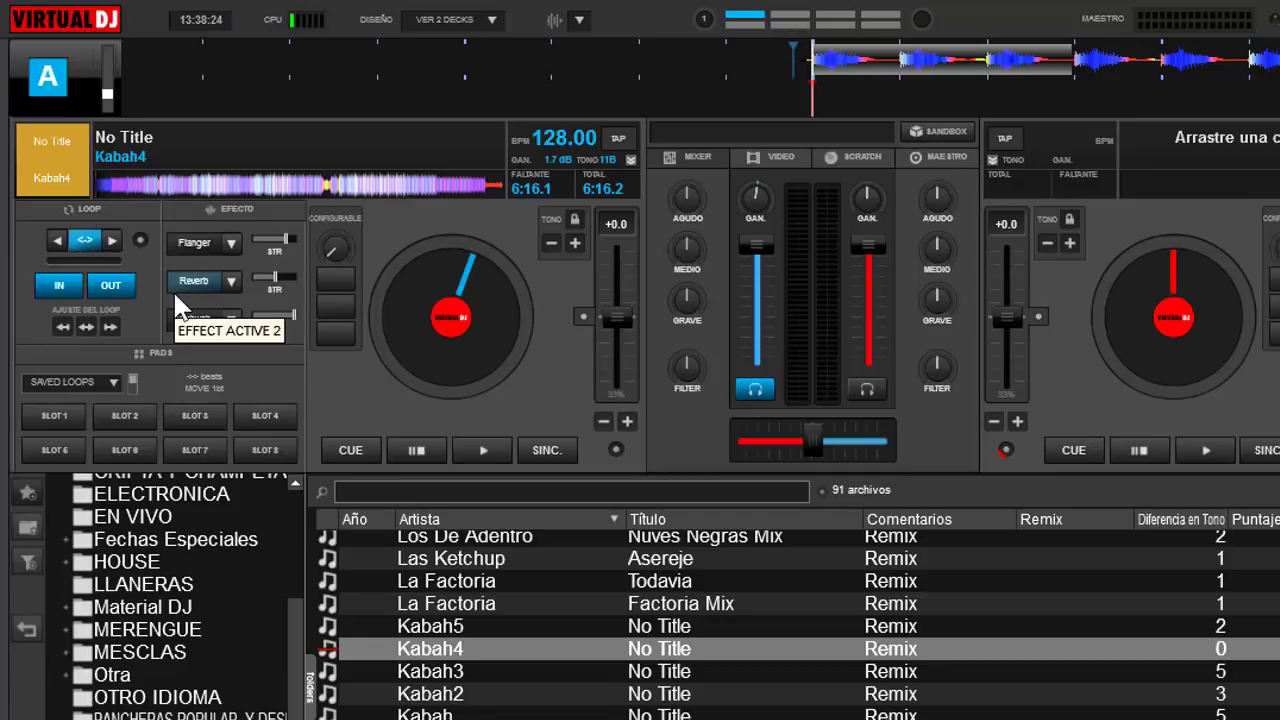
click(485, 443)
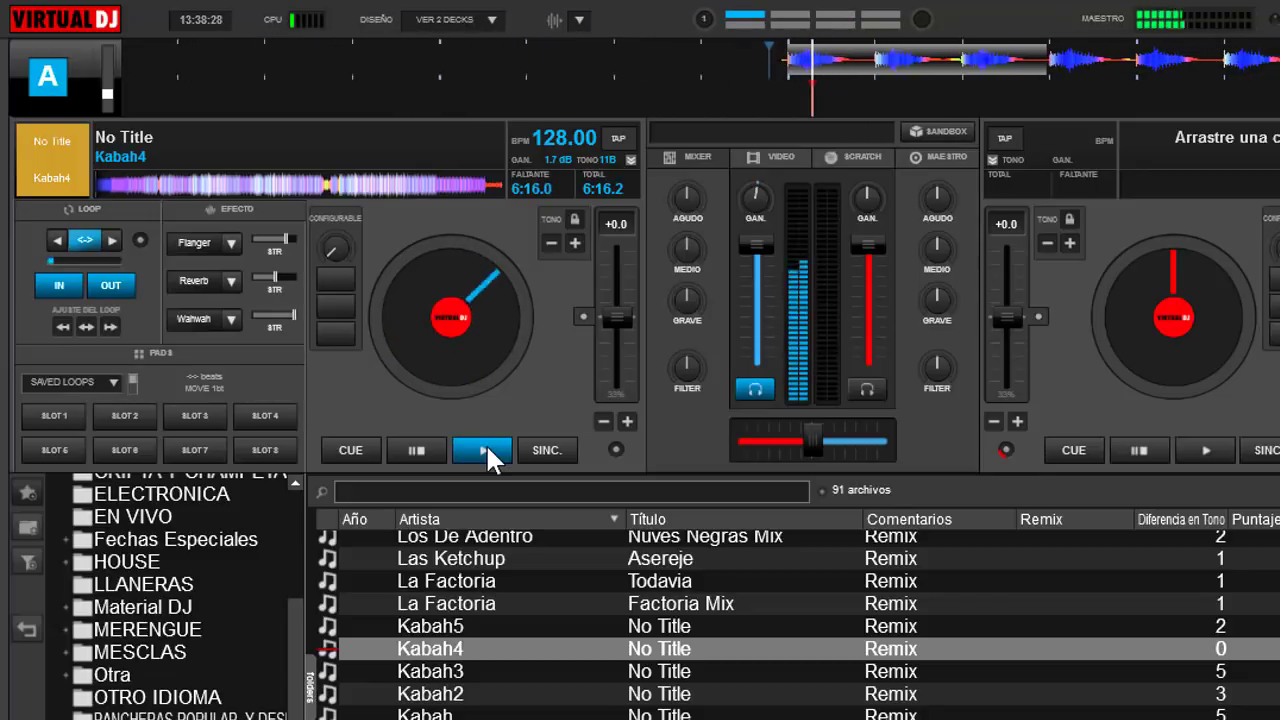
- Stop deck A, return it to the start of the track and release the manual loop
click(418, 452)
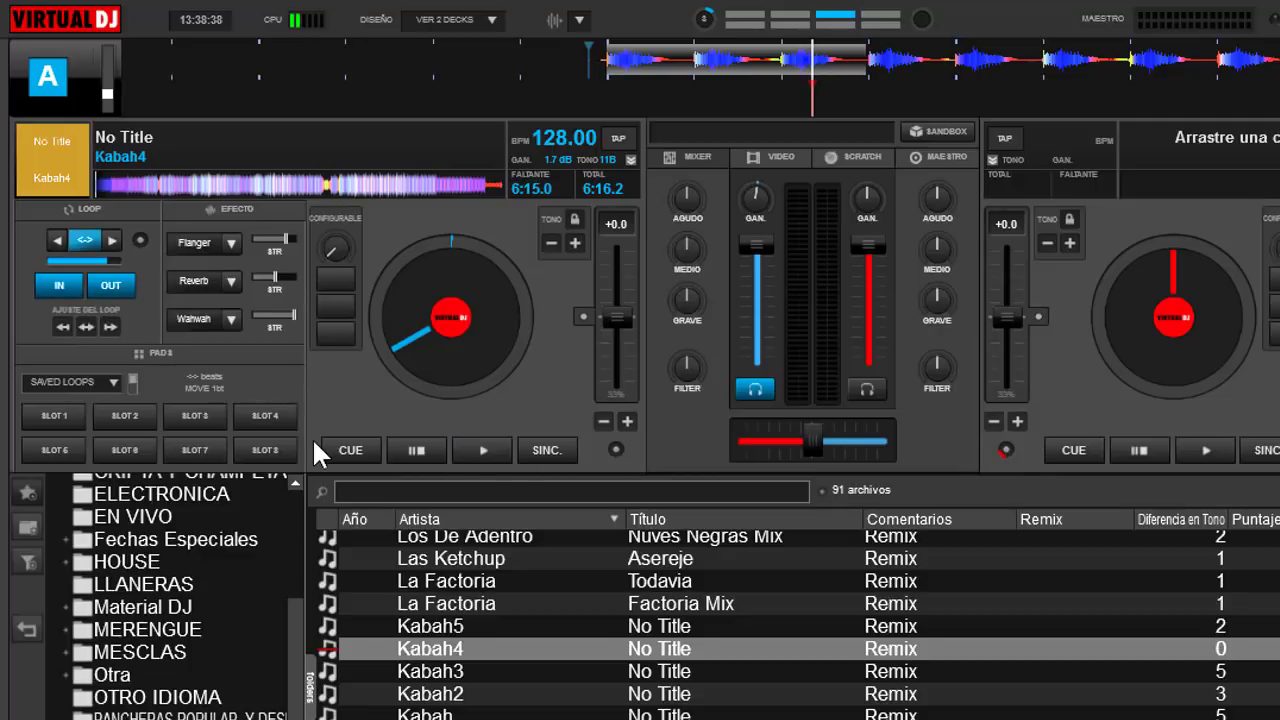
click(414, 448)
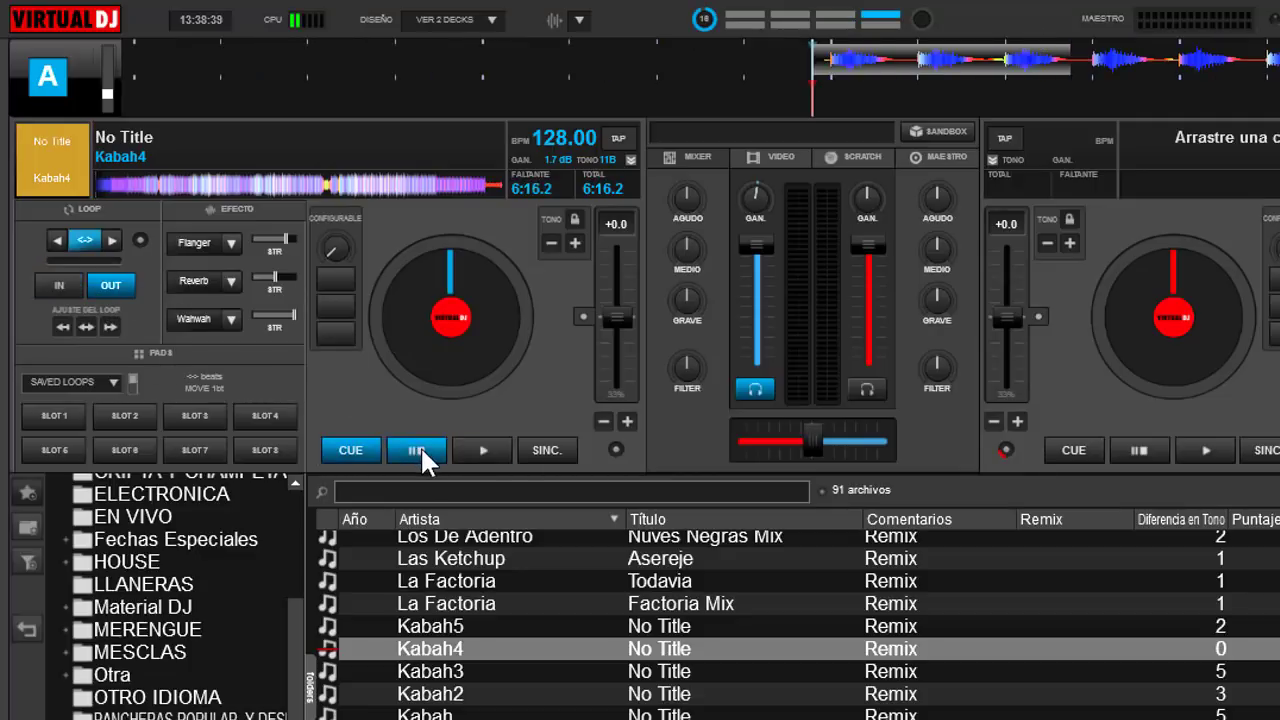
click(86, 240)
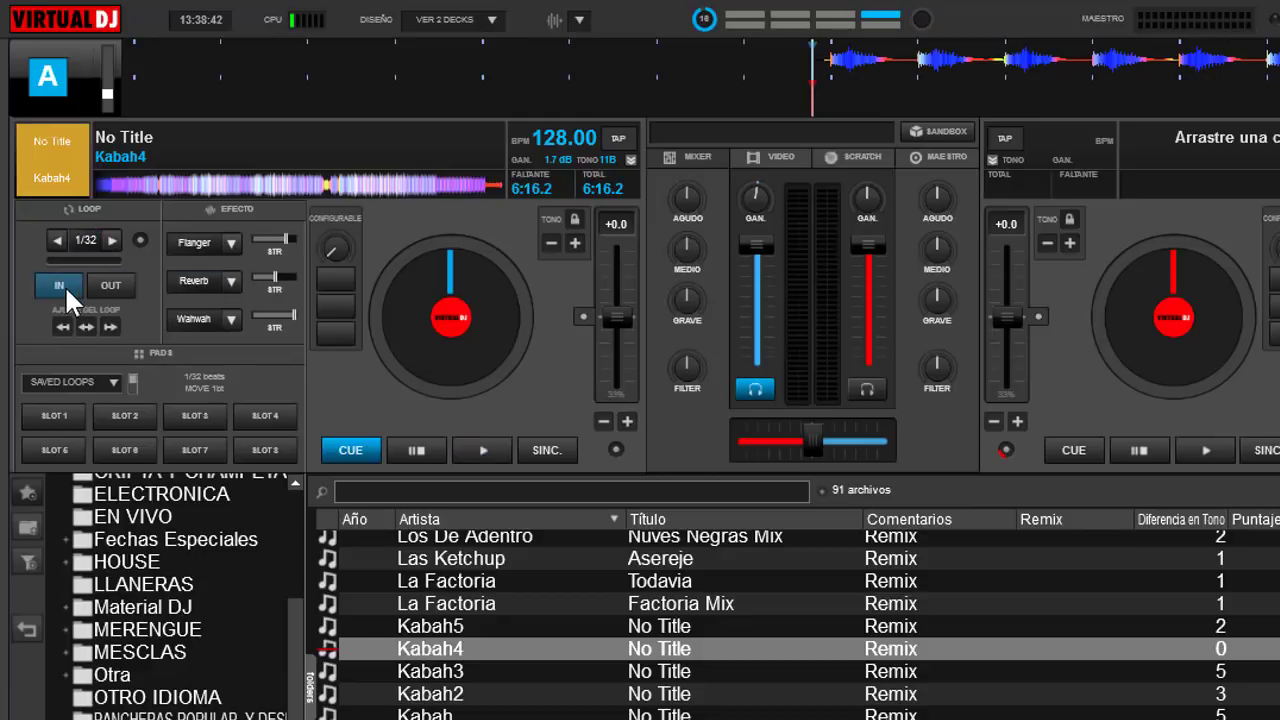
- Play deck A and mark a manual loop about four beats long with IN and OUT points
click(494, 447)
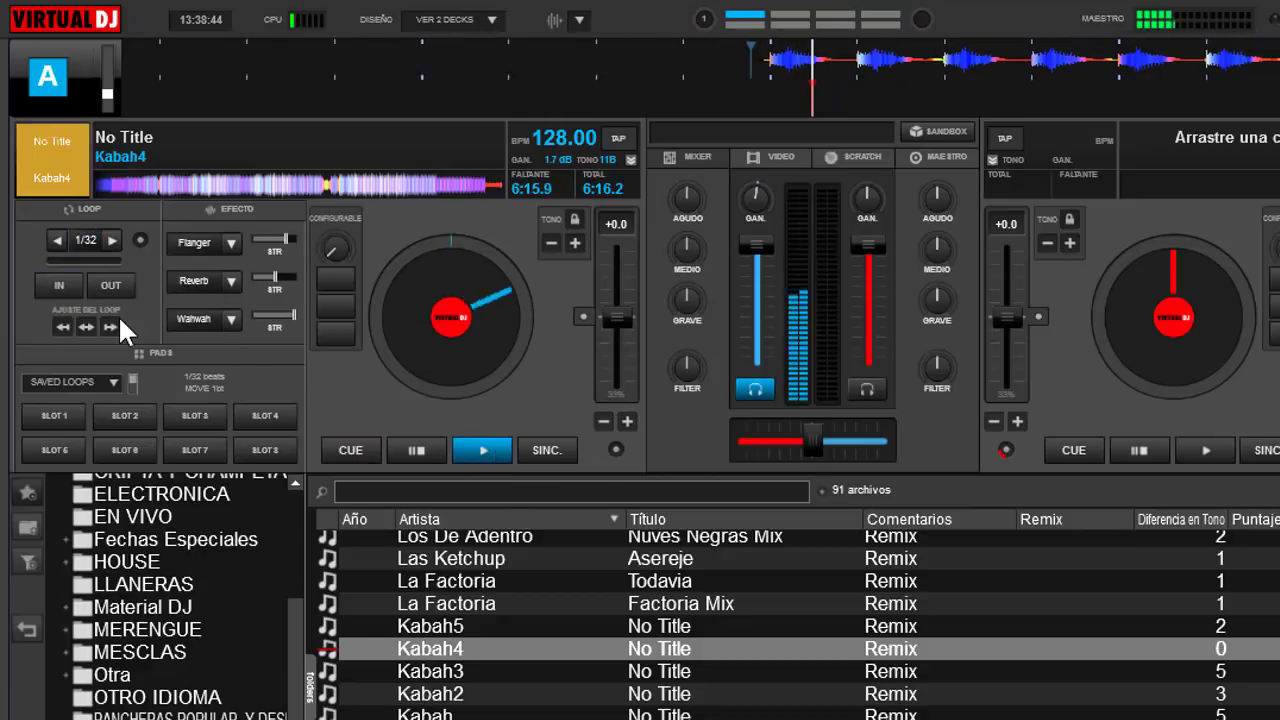
click(60, 281)
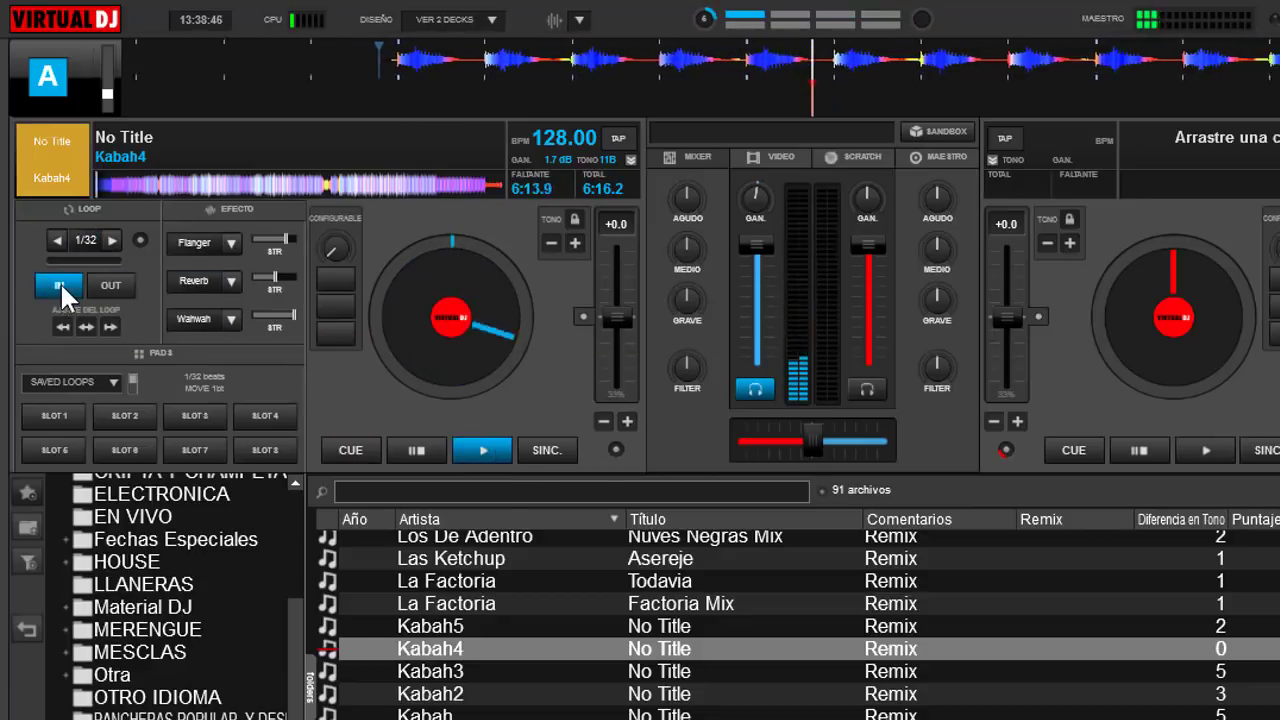
click(108, 285)
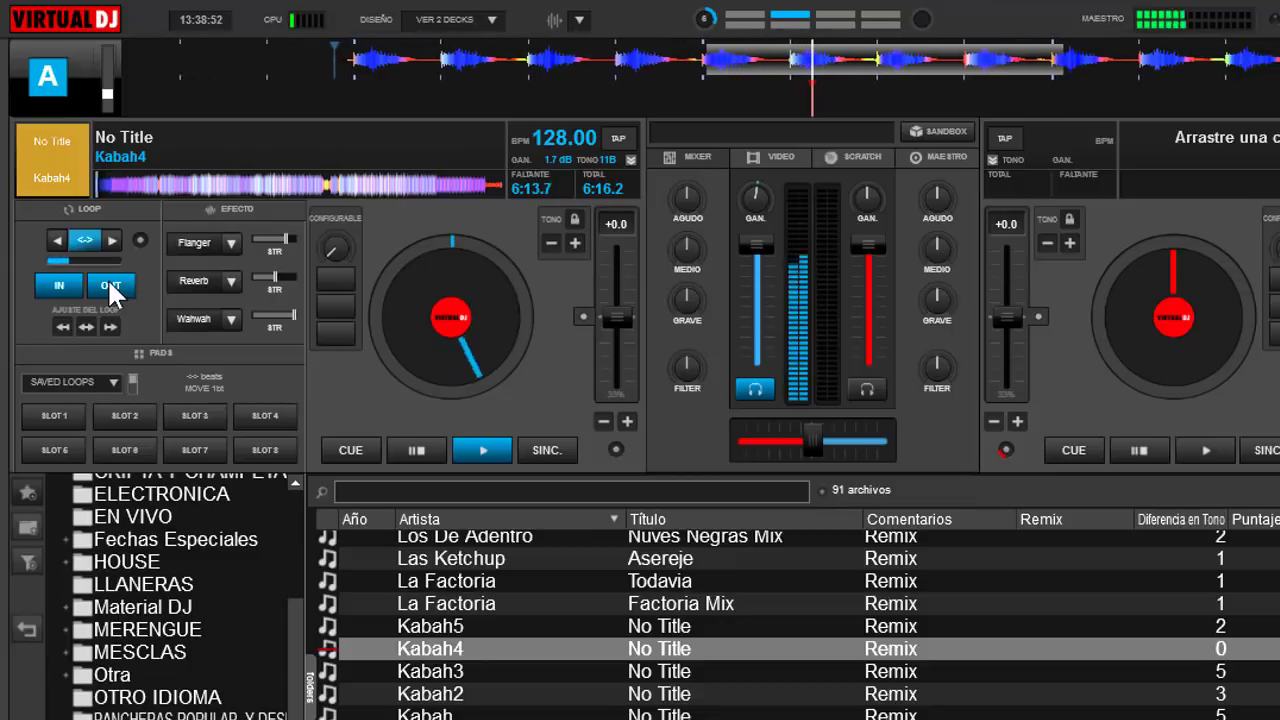
- Return deck A to the start of the track and exit the manual loop
click(419, 449)
click(418, 445)
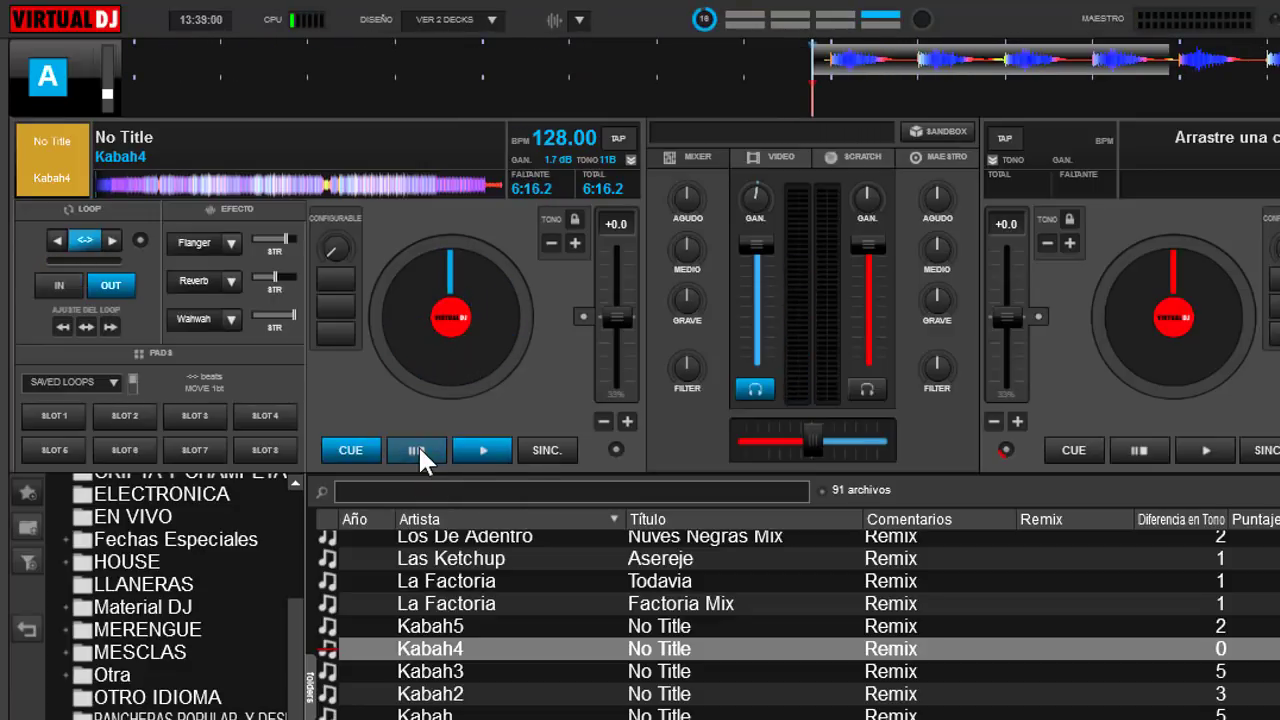
click(110, 287)
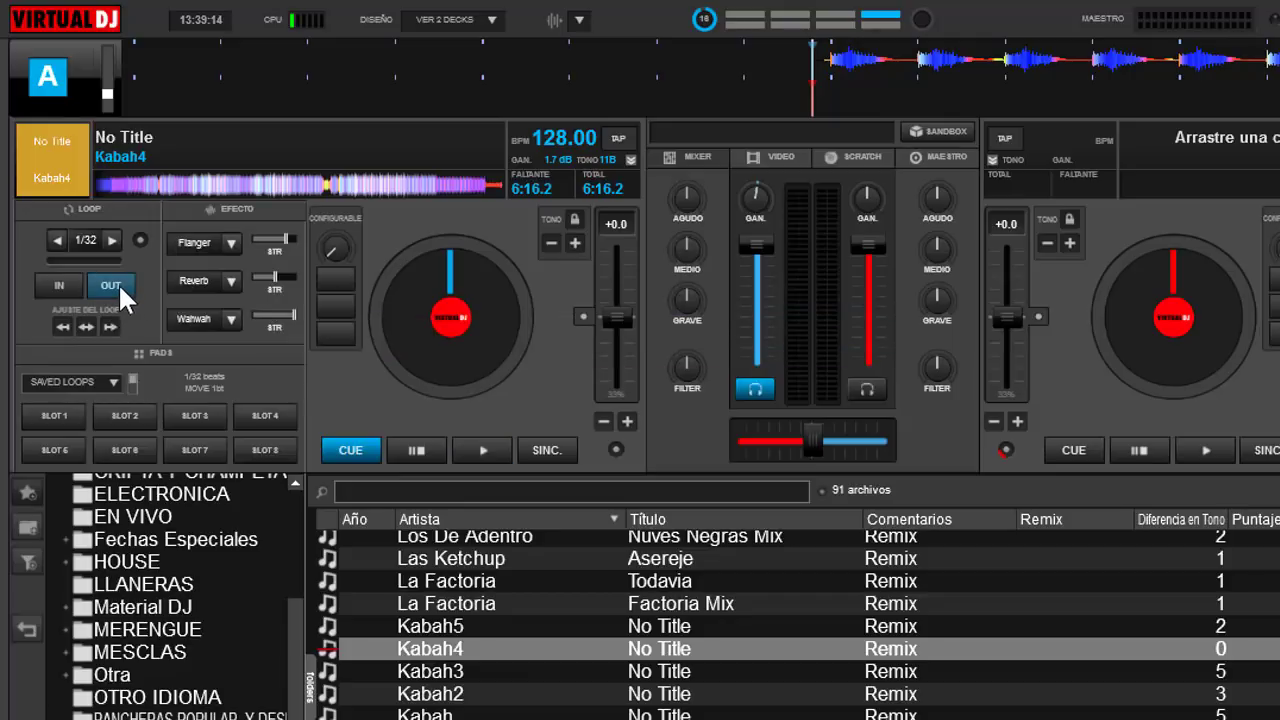
click(112, 285)
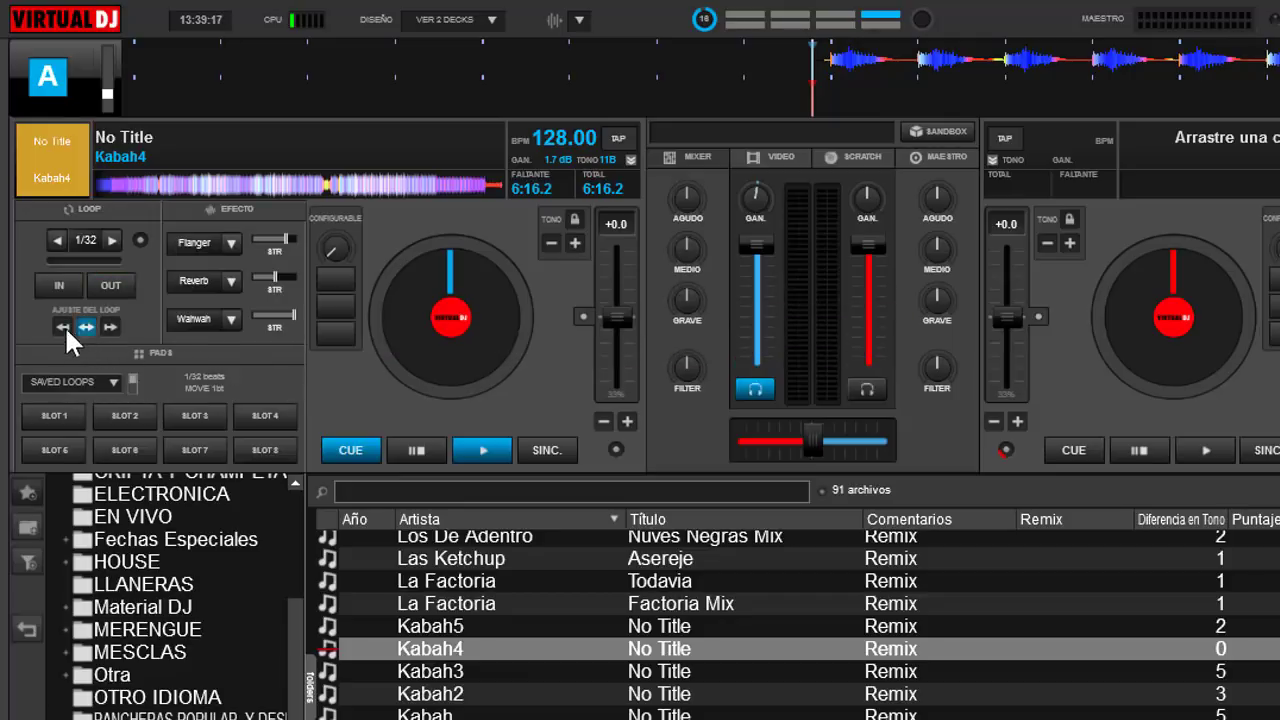
- Switch the loop adjustment target to the start point and after that to the end point
click(62, 327)
click(110, 327)
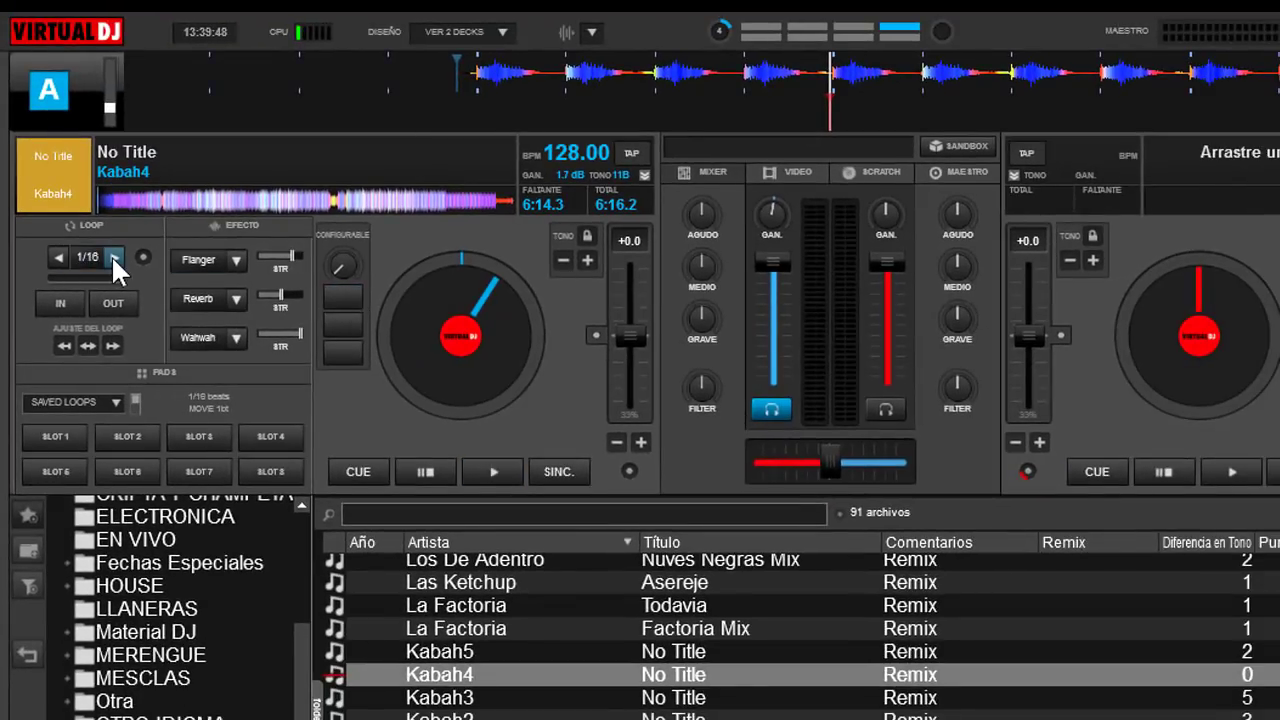
- Set deck A's loop length to 4 beats and activate the loop at the current position
click(115, 257)
click(115, 257)
click(115, 257)
click(115, 257)
click(87, 258)
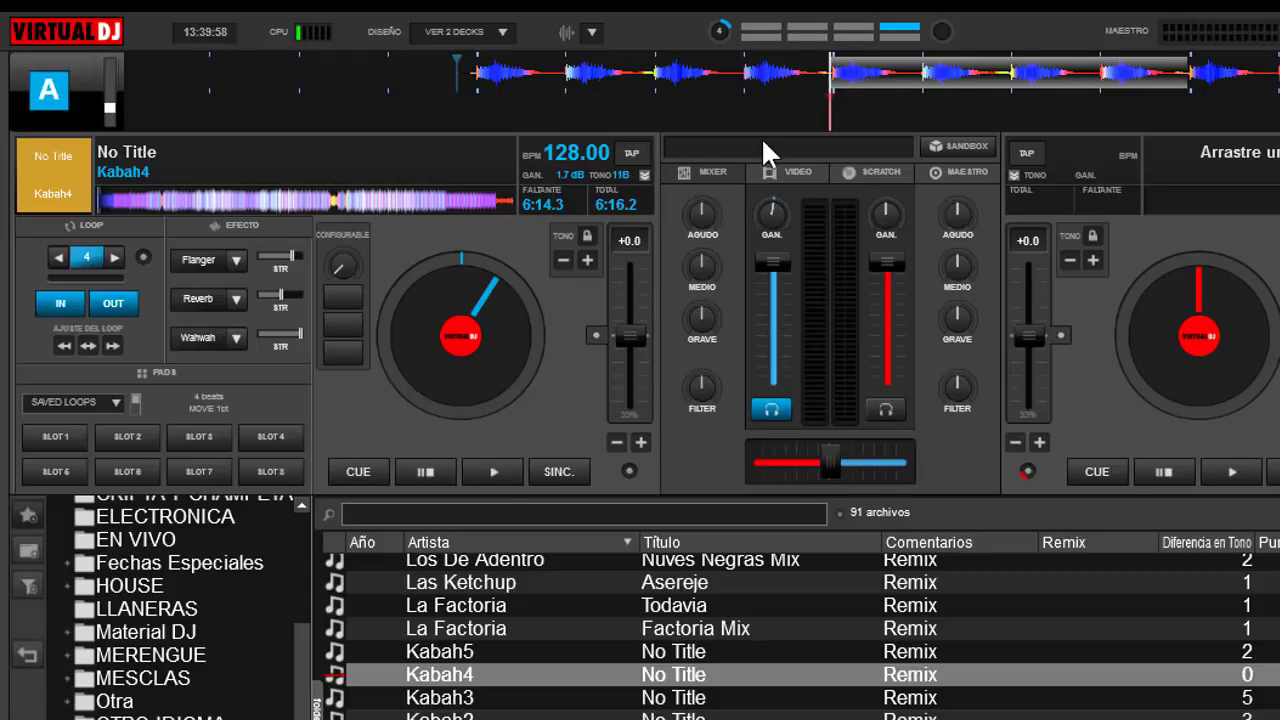
- Set the loop adjustment to move the whole loop and shift the 4-beat loop two beats backward
click(88, 344)
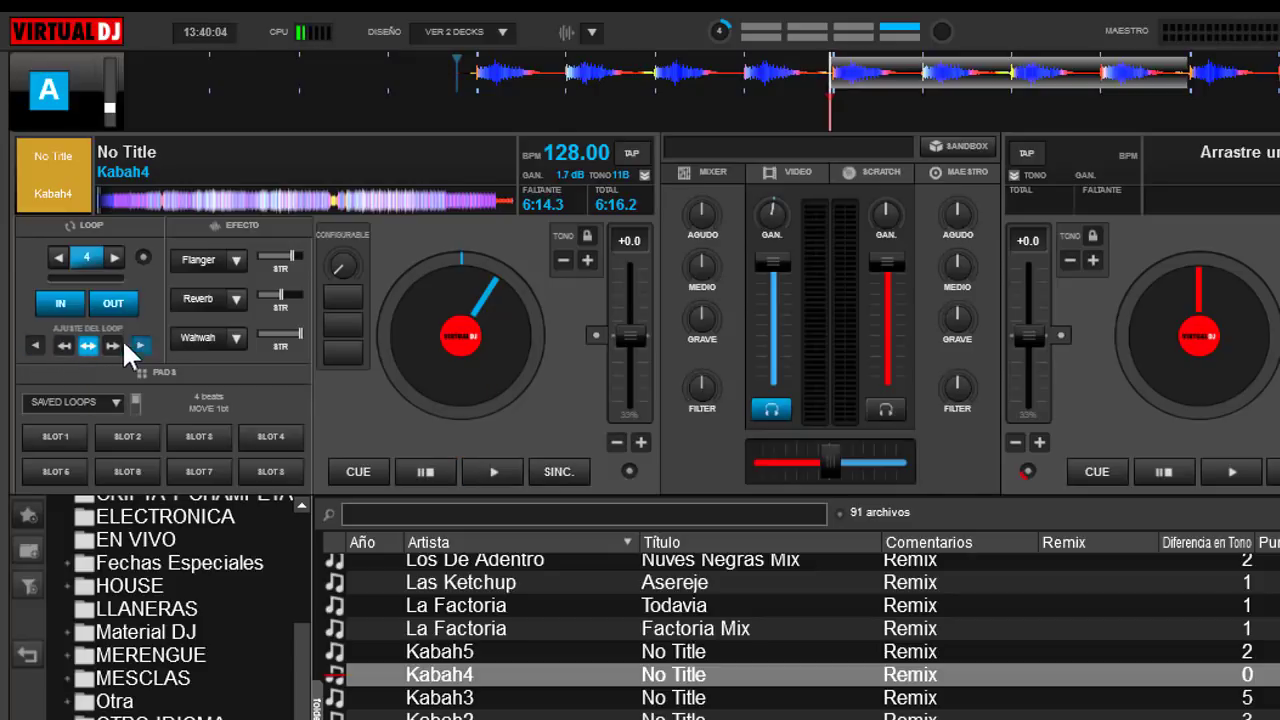
click(35, 345)
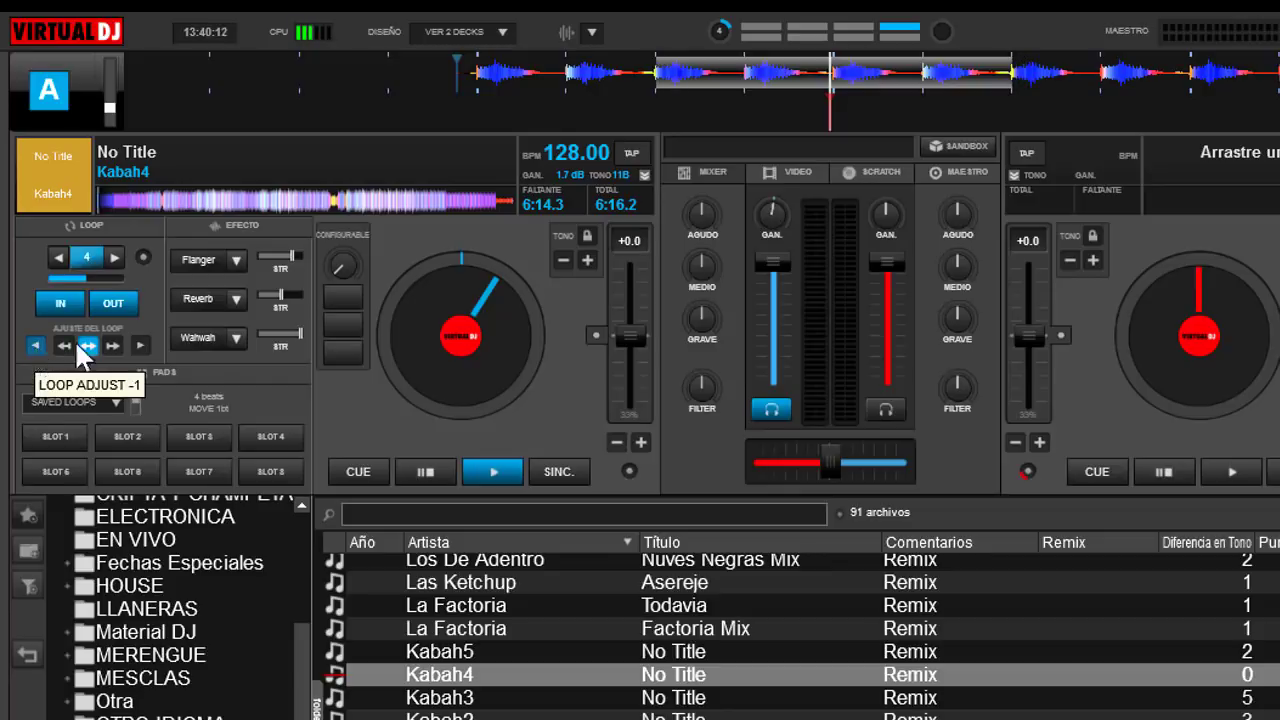
- Shift deck A's whole 4-beat loop forward past the playhead and play the deck
click(141, 345)
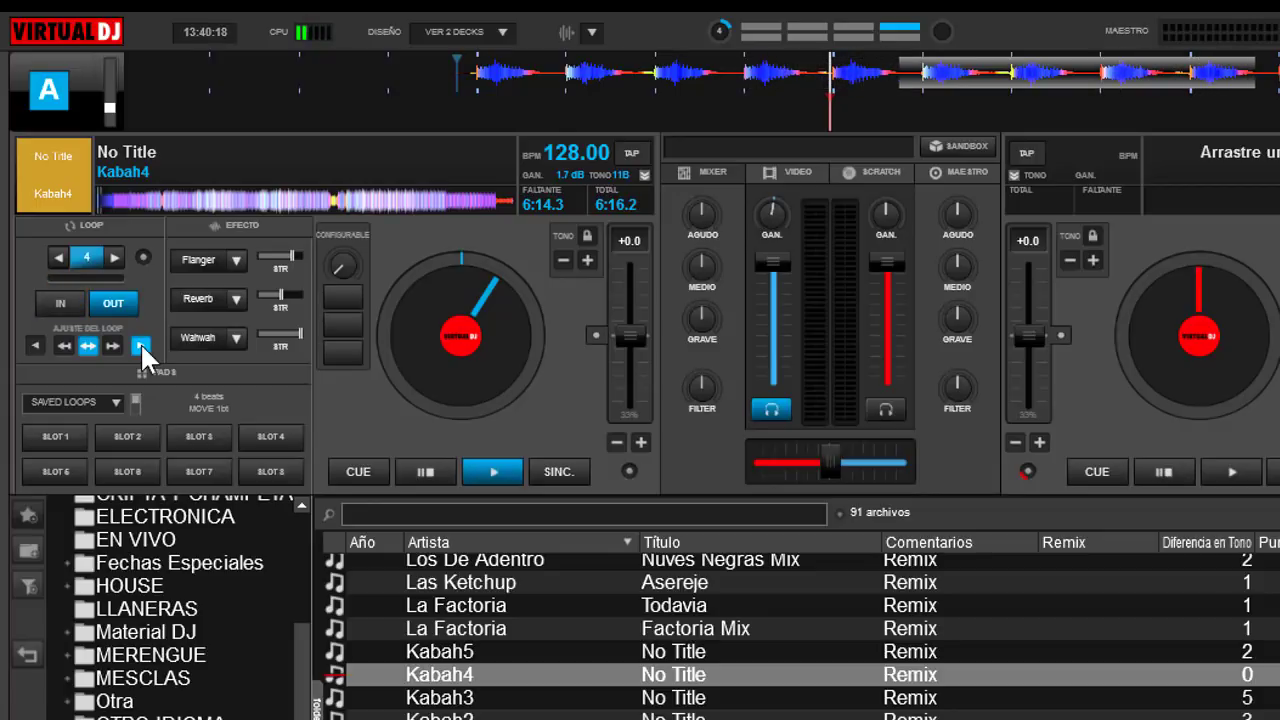
click(140, 344)
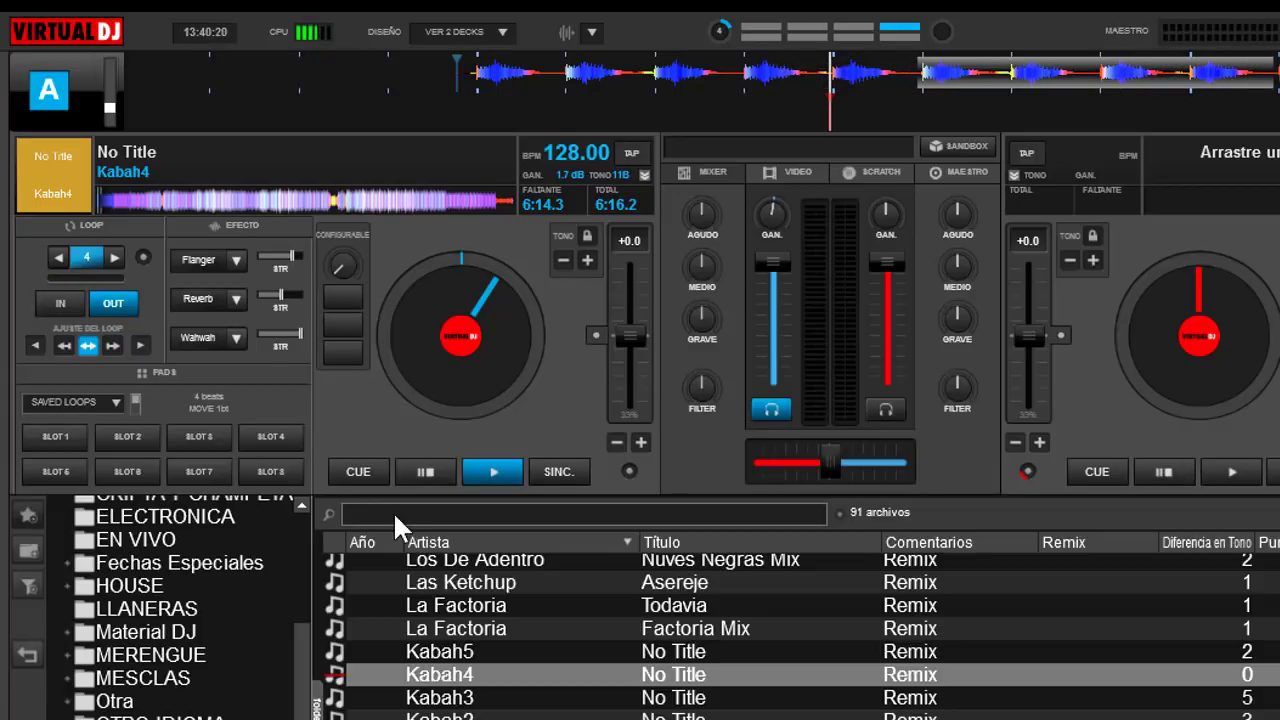
click(491, 463)
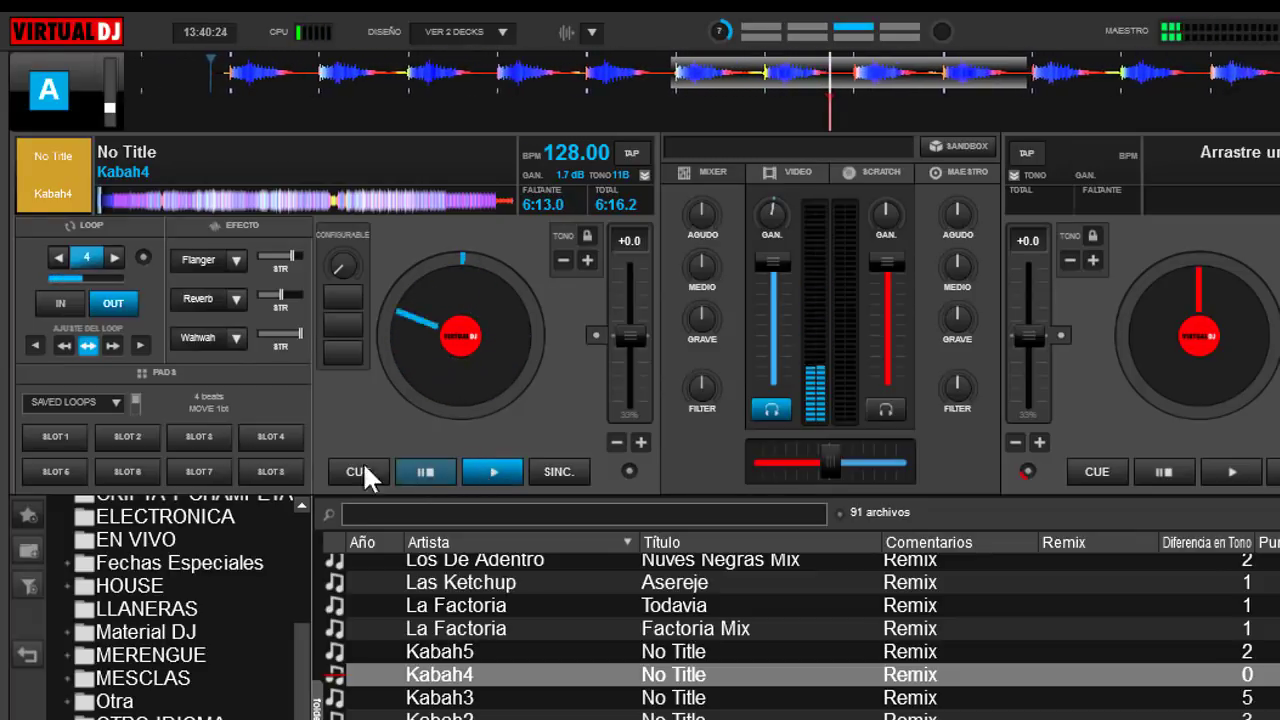
- While deck A plays, shift the whole loop backward and forward again, and pause the deck
click(35, 344)
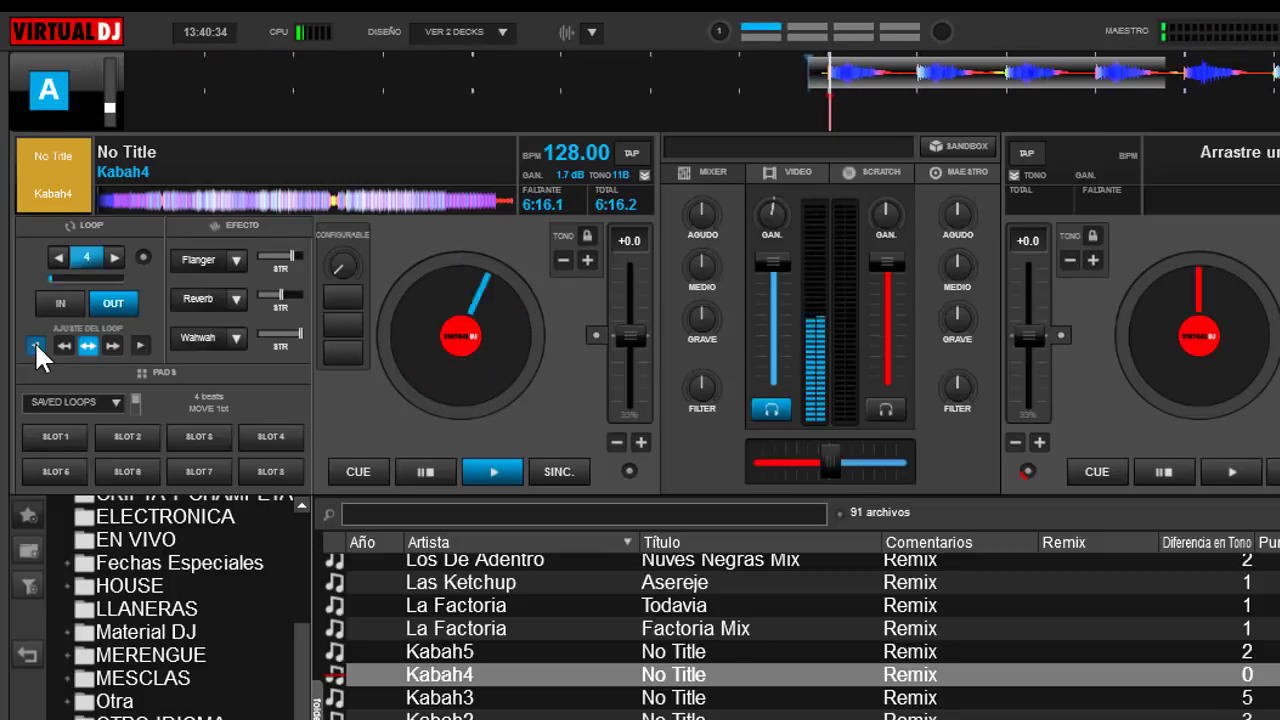
click(139, 344)
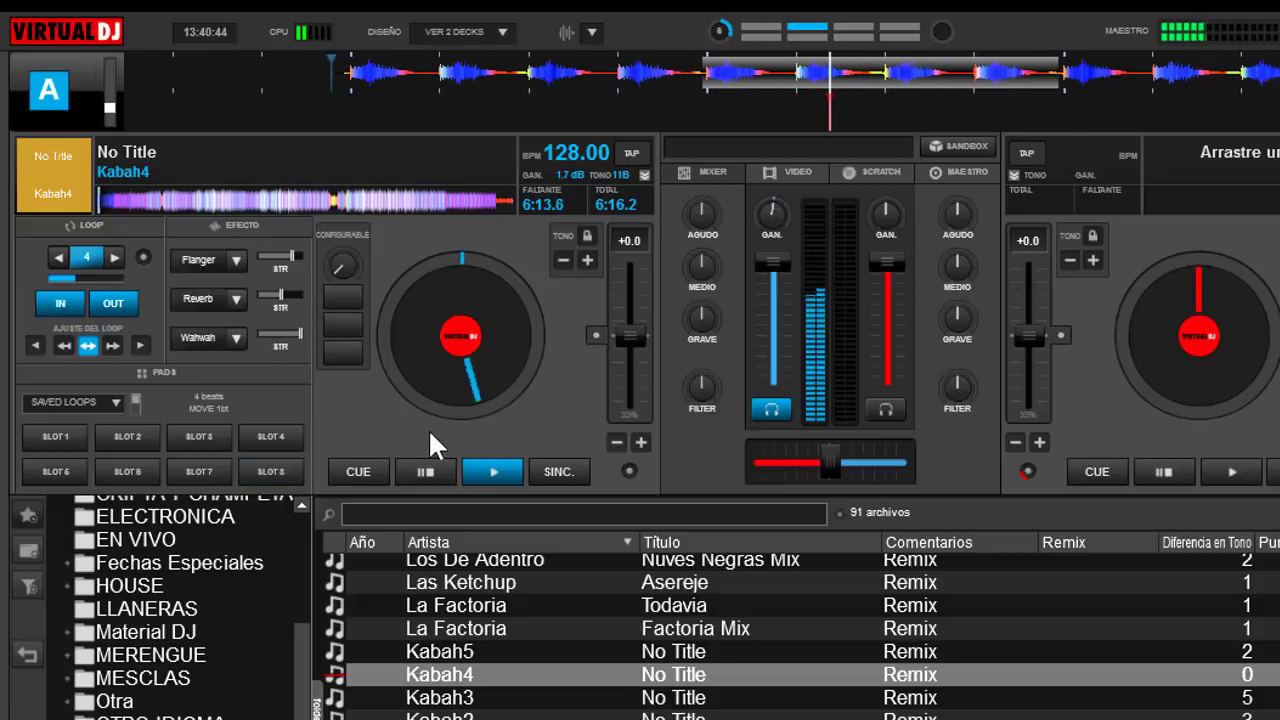
click(427, 470)
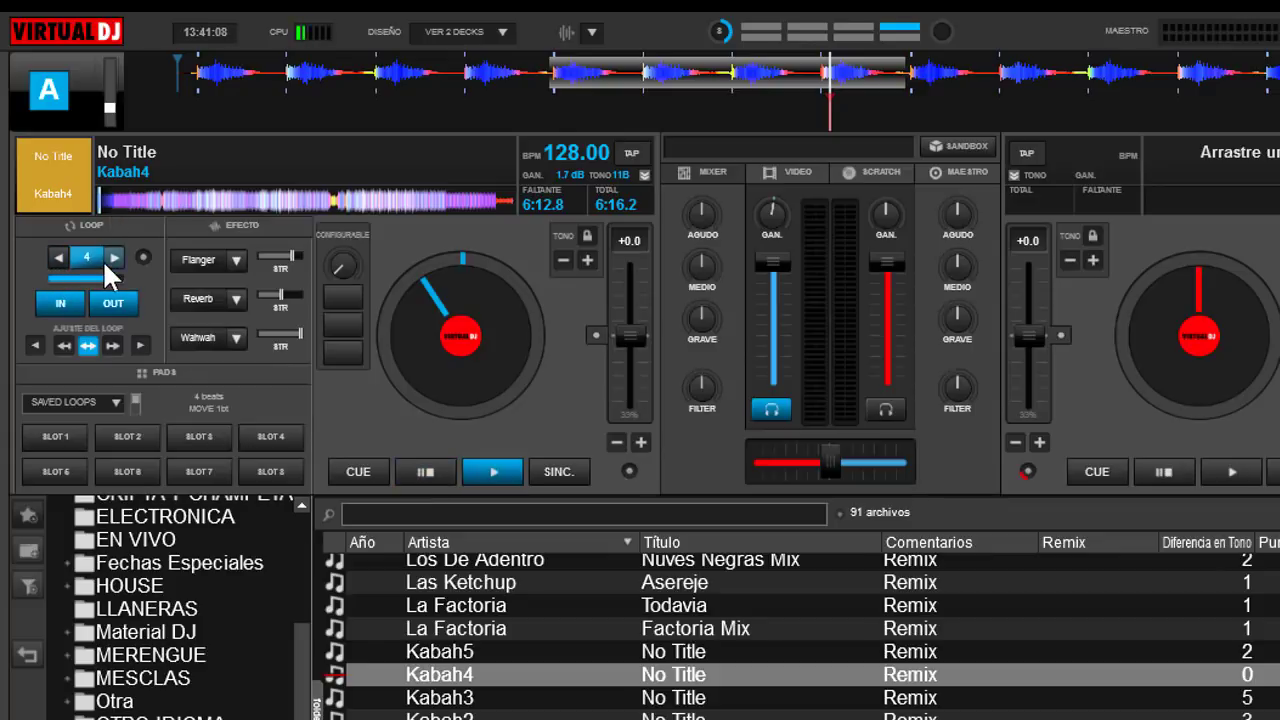
- Set the loop length to 2 beats and back to 4, and shift the loop backward to the track's first beat
click(56, 254)
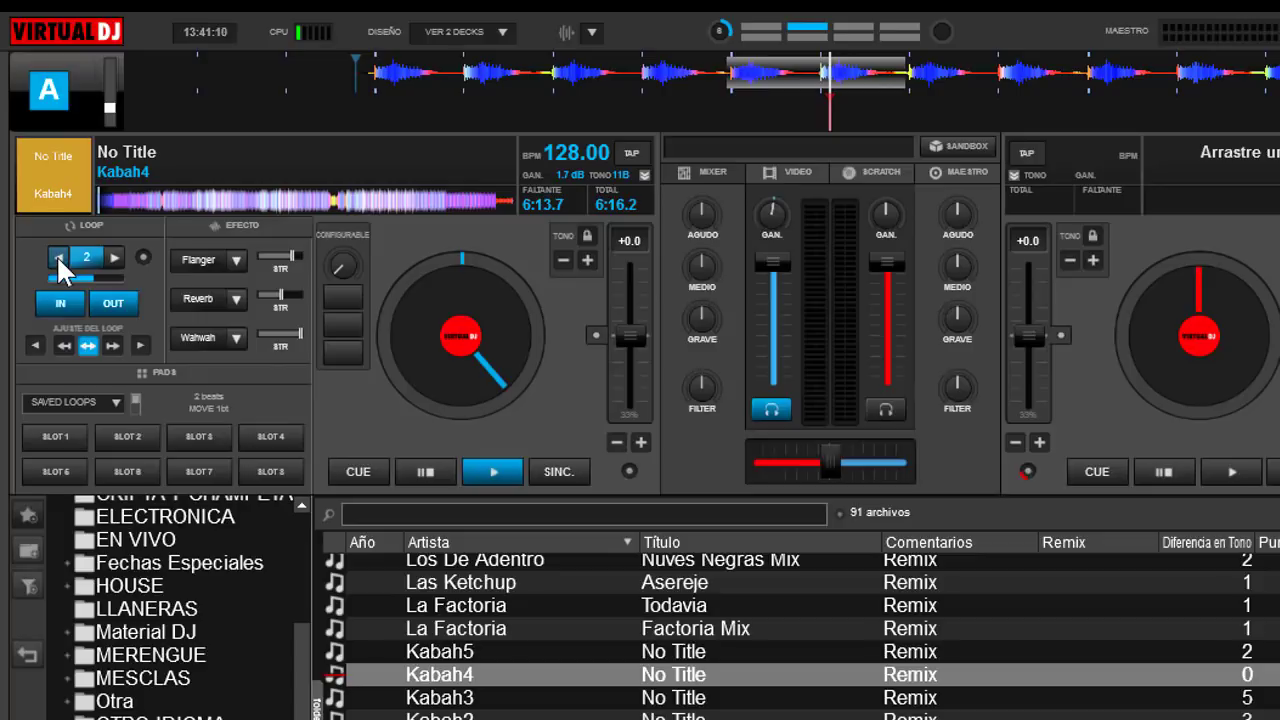
click(116, 255)
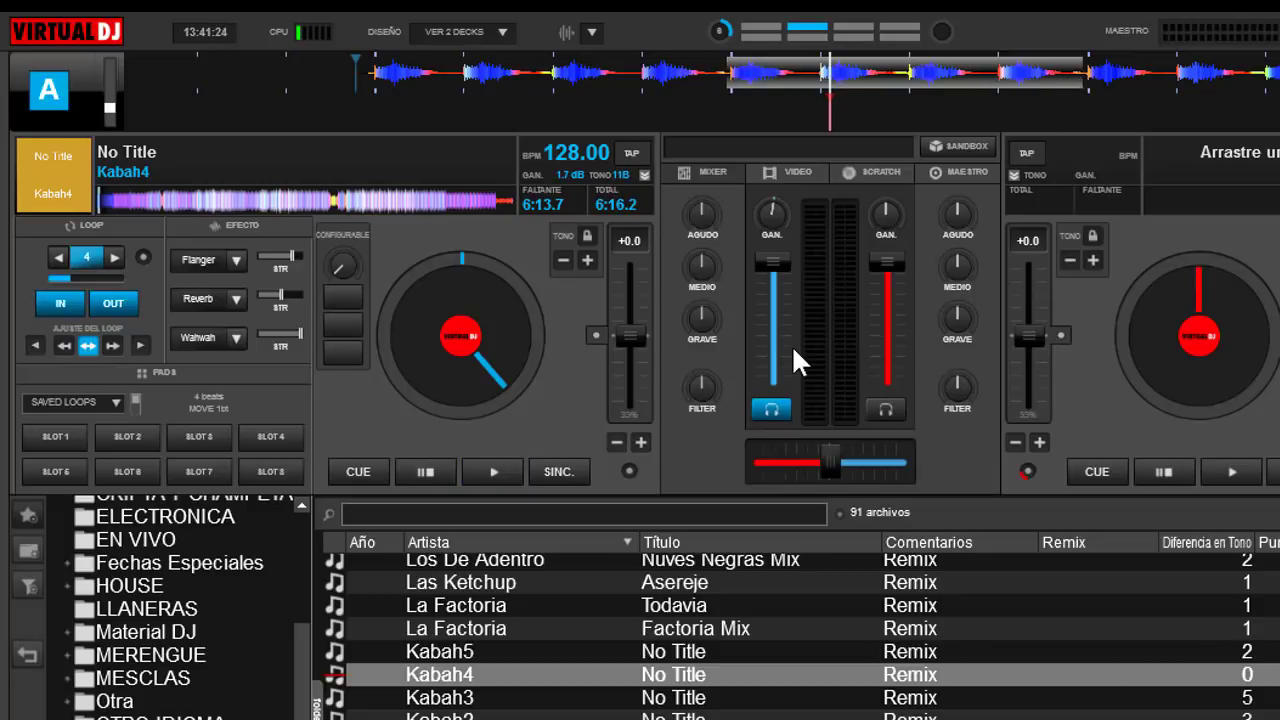
click(34, 345)
drag(33, 345, 33, 345)
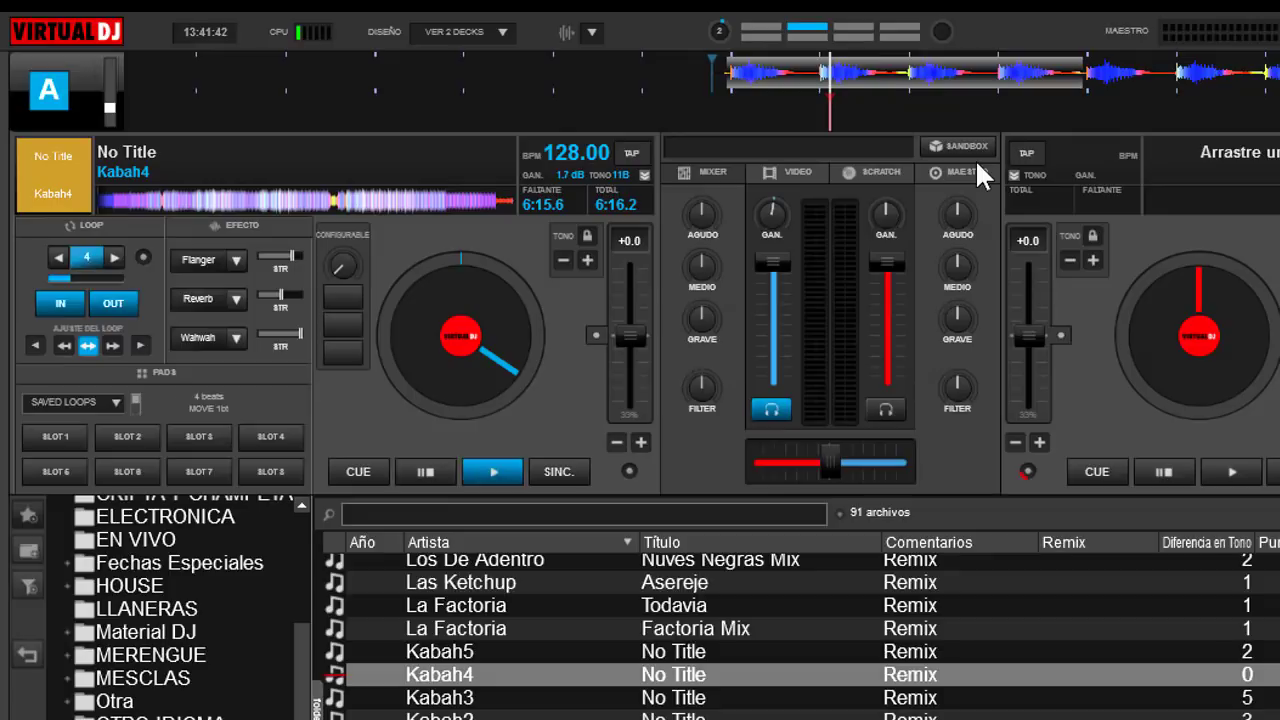
- Set the loop adjustment to the start point and, with deck A playing, move the loop's start forward and backward
click(63, 345)
click(34, 345)
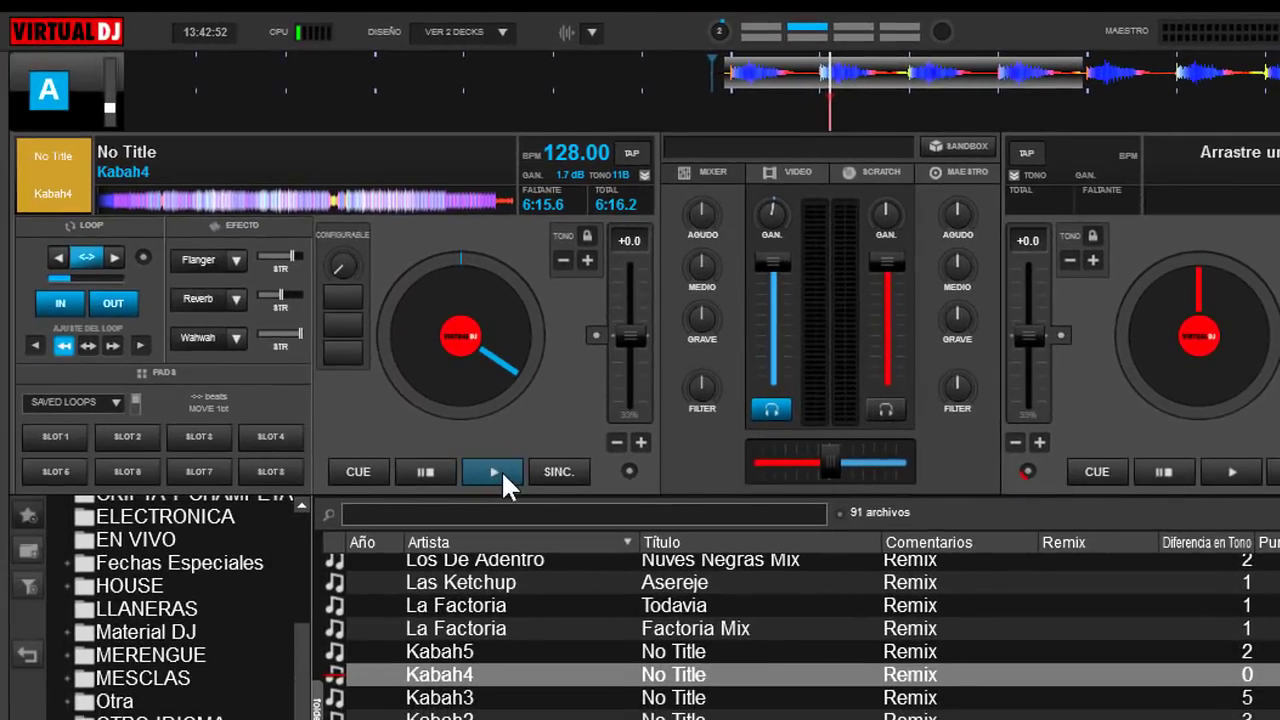
click(499, 464)
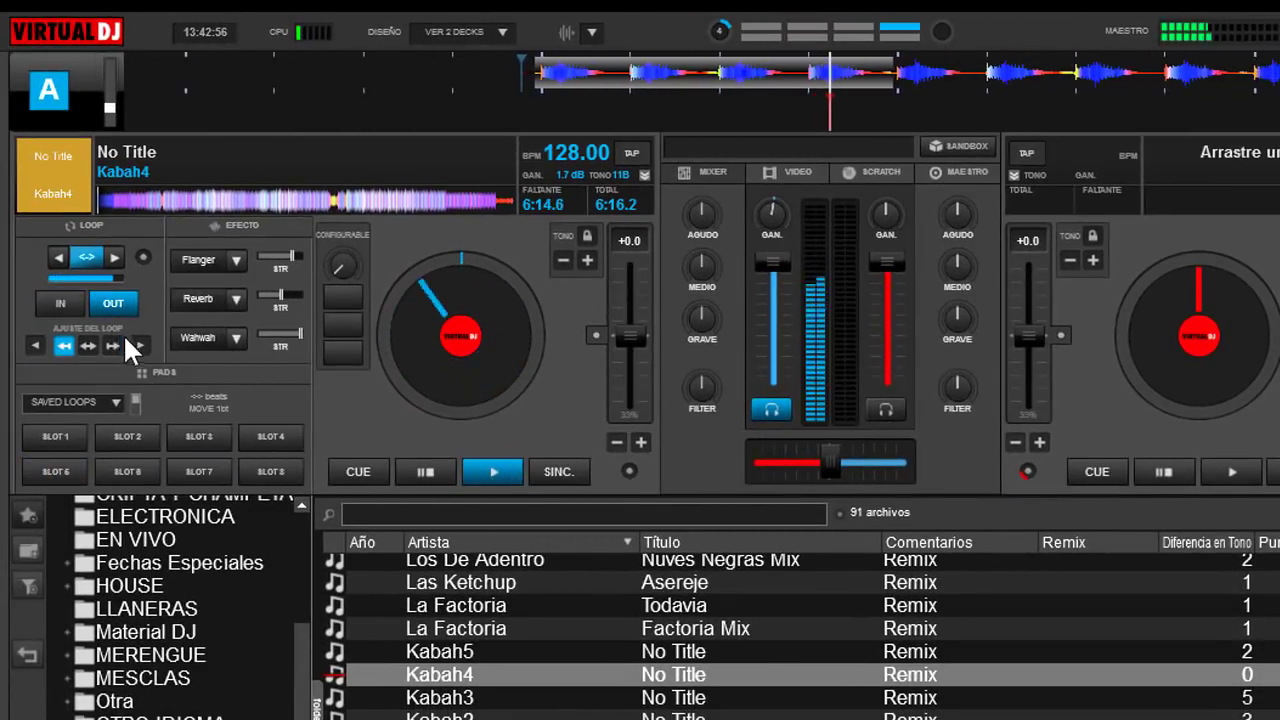
click(61, 338)
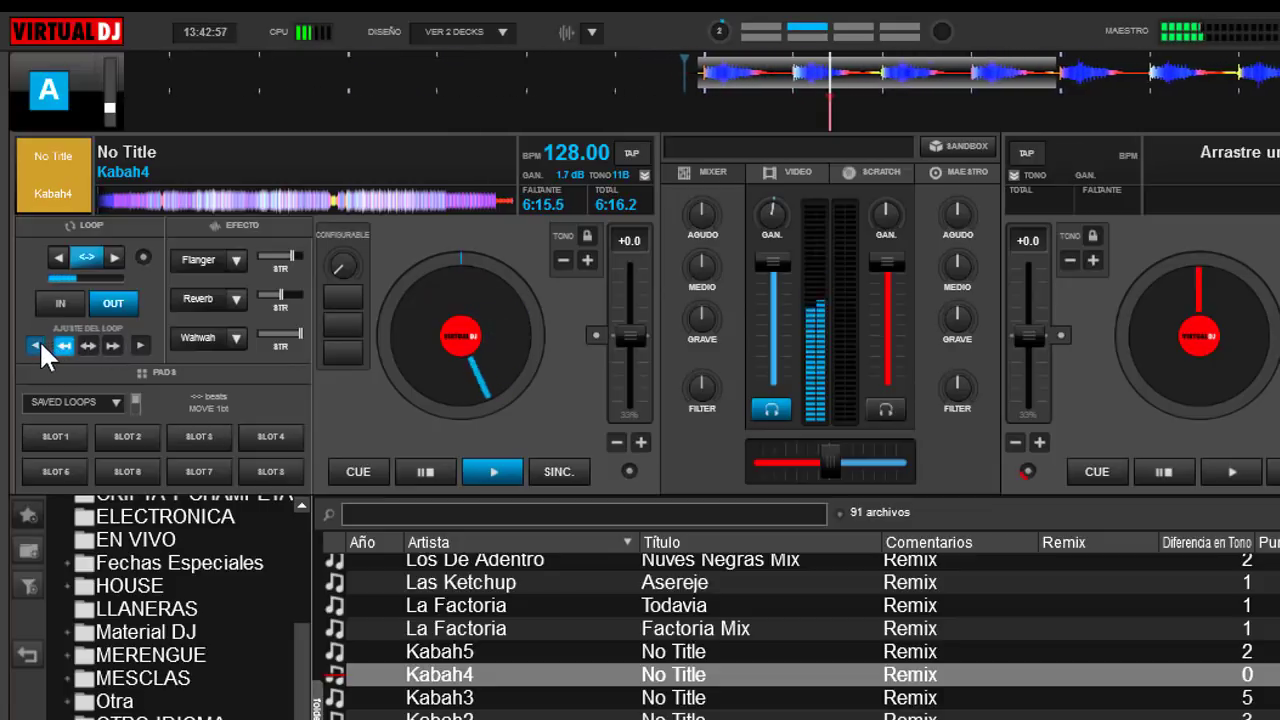
click(138, 343)
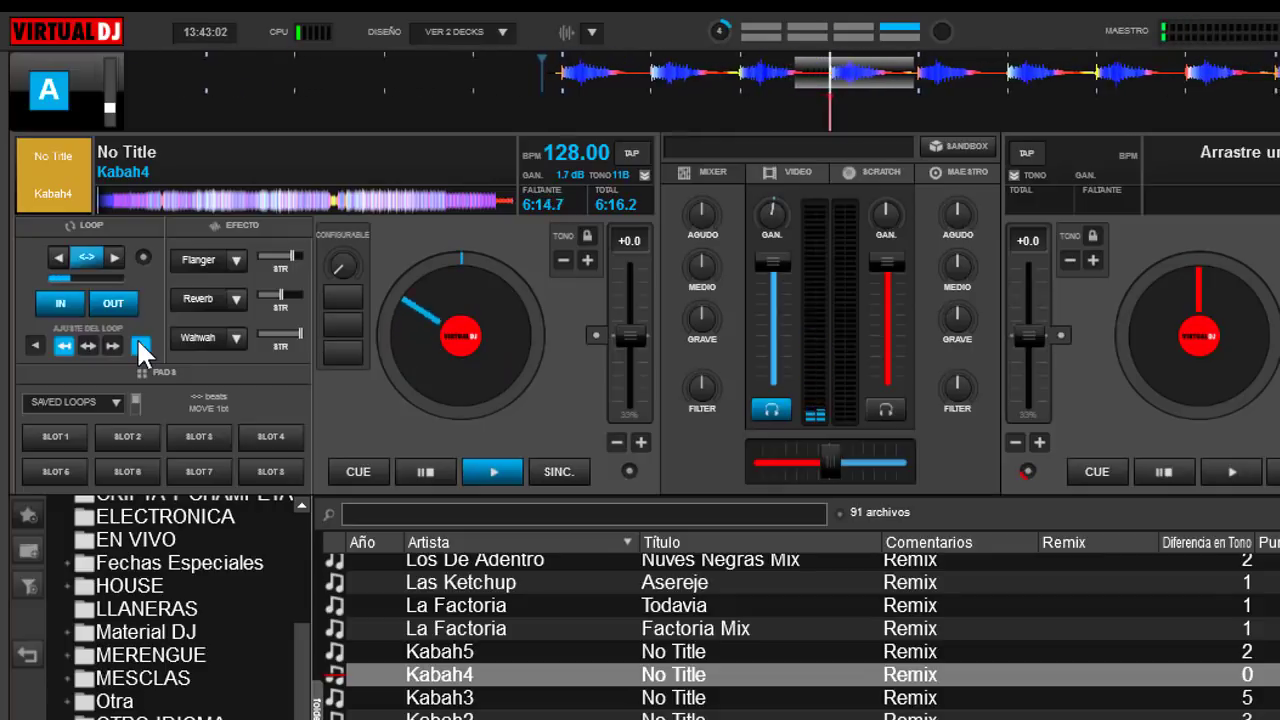
click(137, 341)
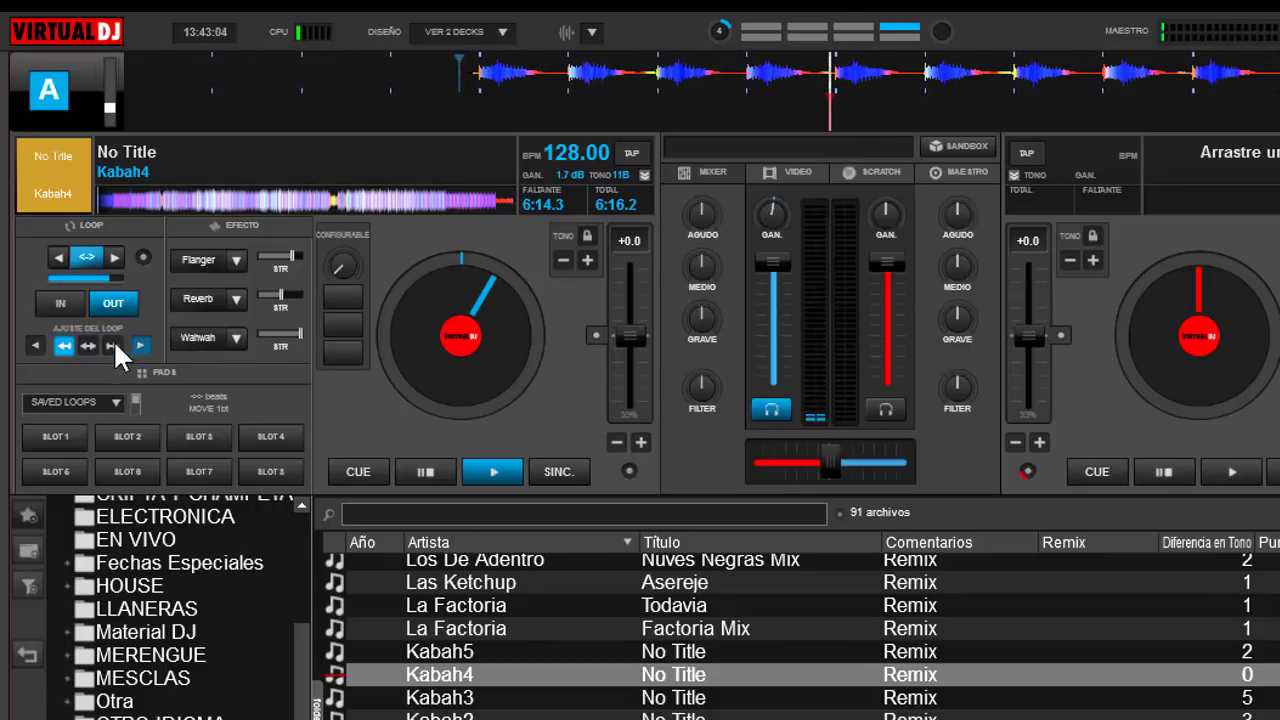
click(34, 342)
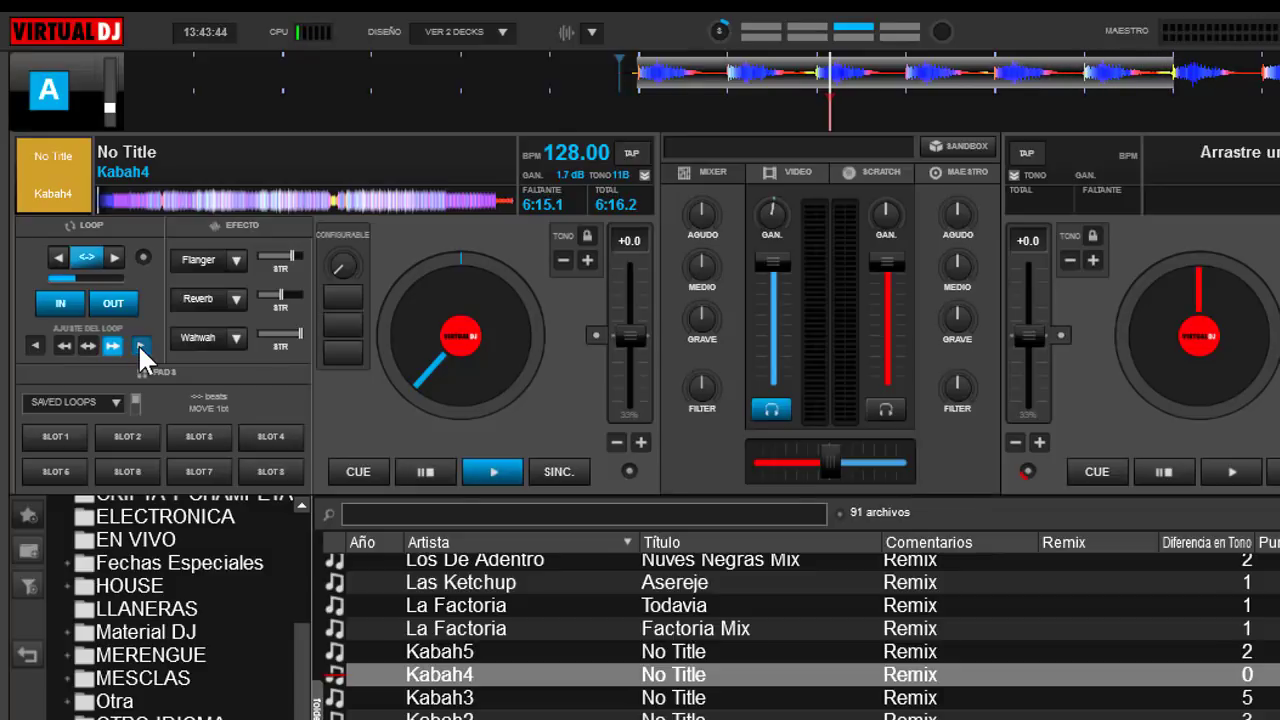
- With the loop adjustment on the end point, move the loop's end backward in small increments to shorten it to about 2 beats
click(38, 338)
click(38, 345)
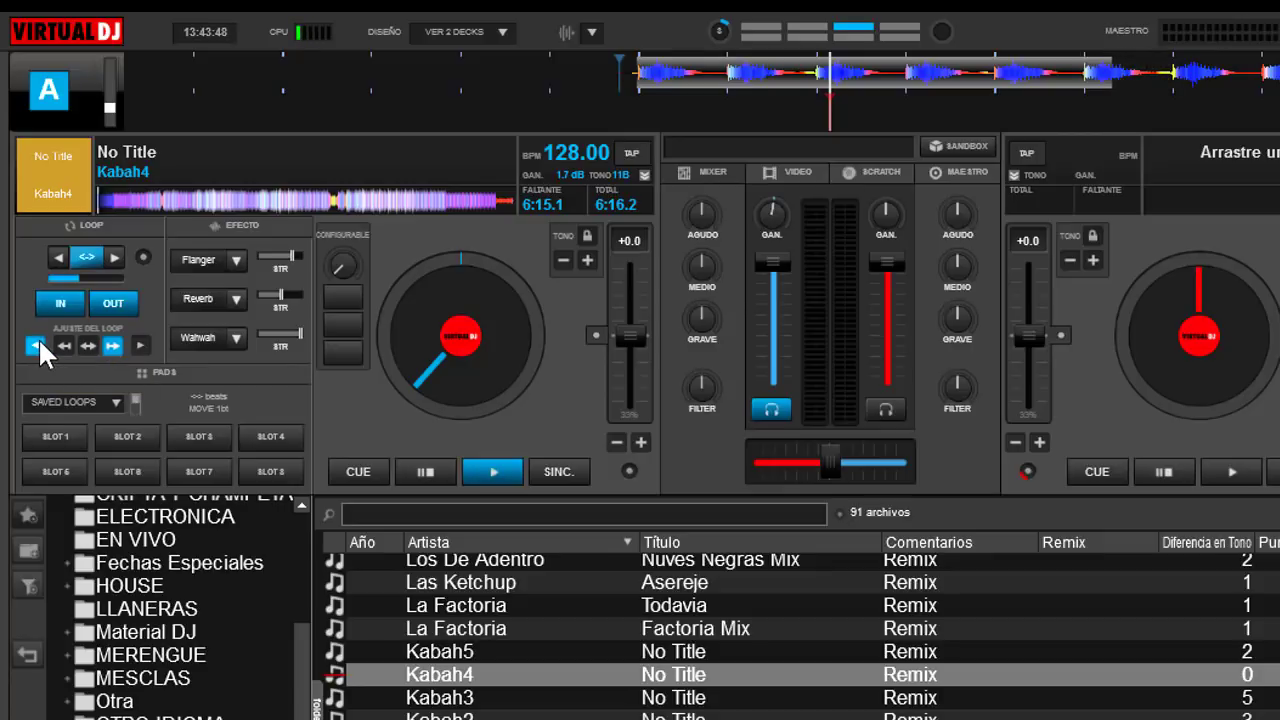
click(38, 345)
click(38, 345)
click(38, 345)
click(38, 343)
click(38, 343)
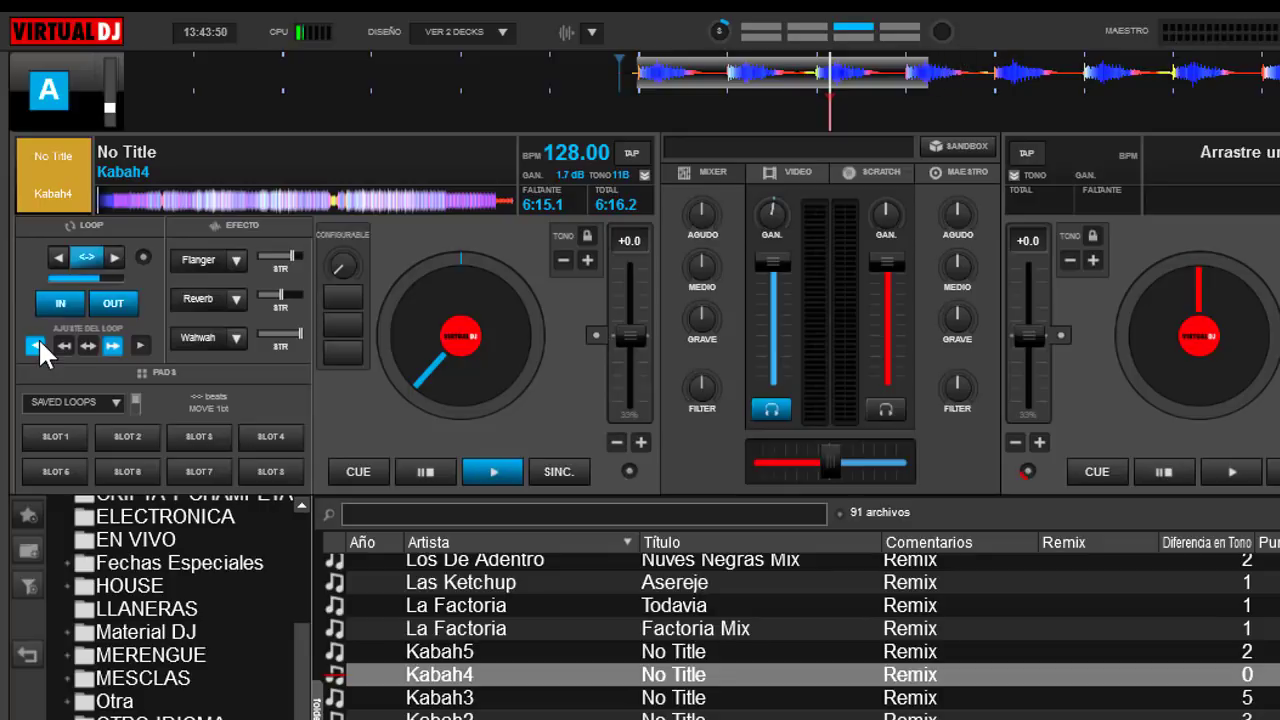
click(38, 343)
click(38, 343)
click(38, 343)
click(38, 343)
click(38, 343)
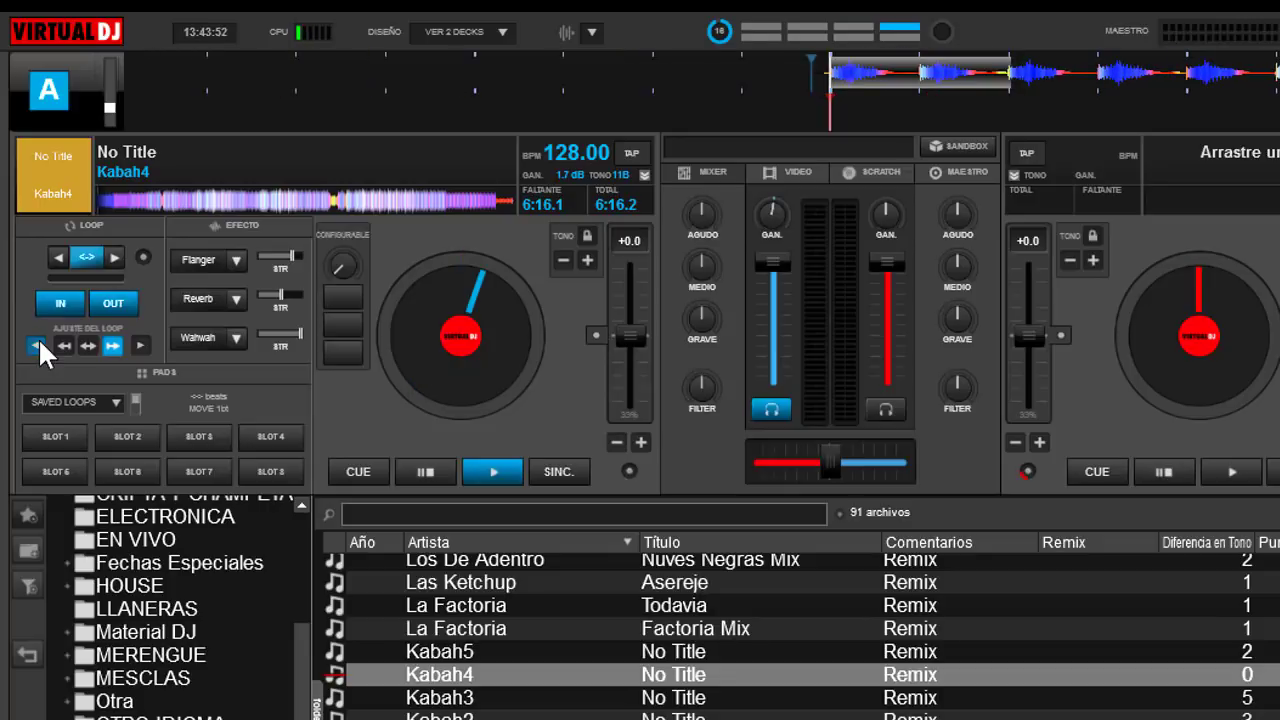
- Play deck A while extending the loop's end point forward, and exit the loop and pause the deck
click(494, 467)
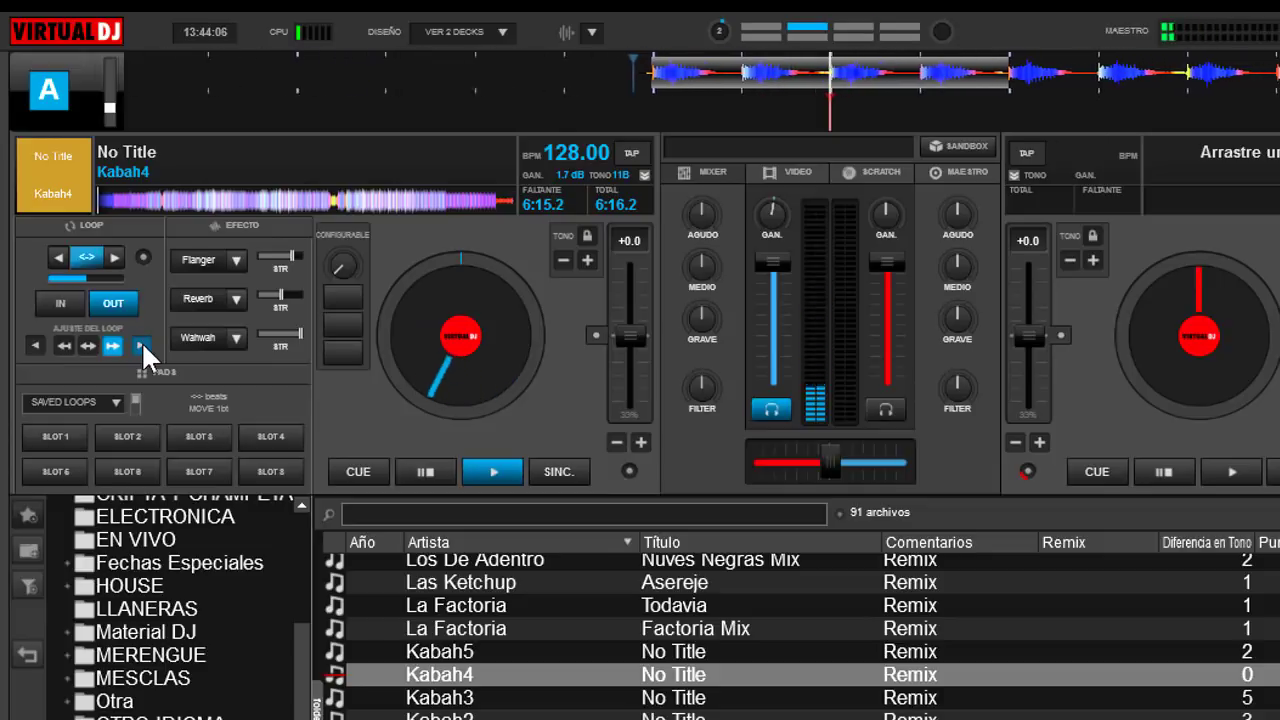
click(141, 345)
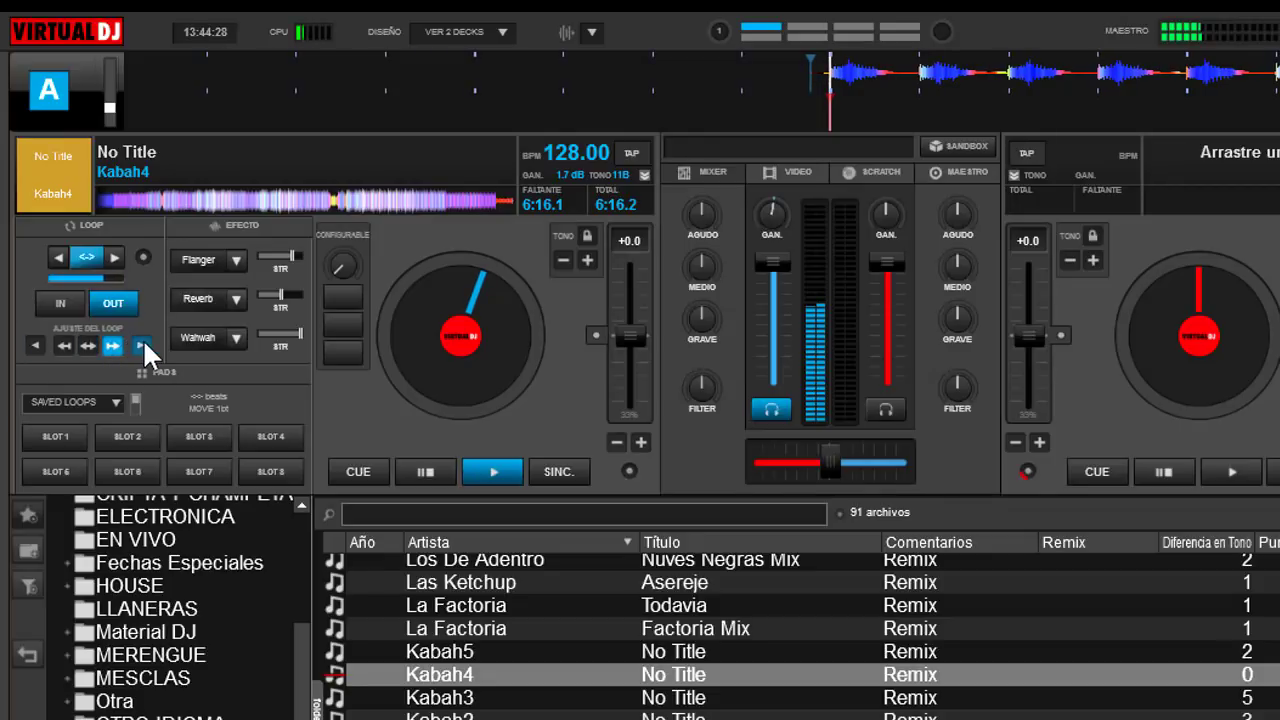
click(88, 250)
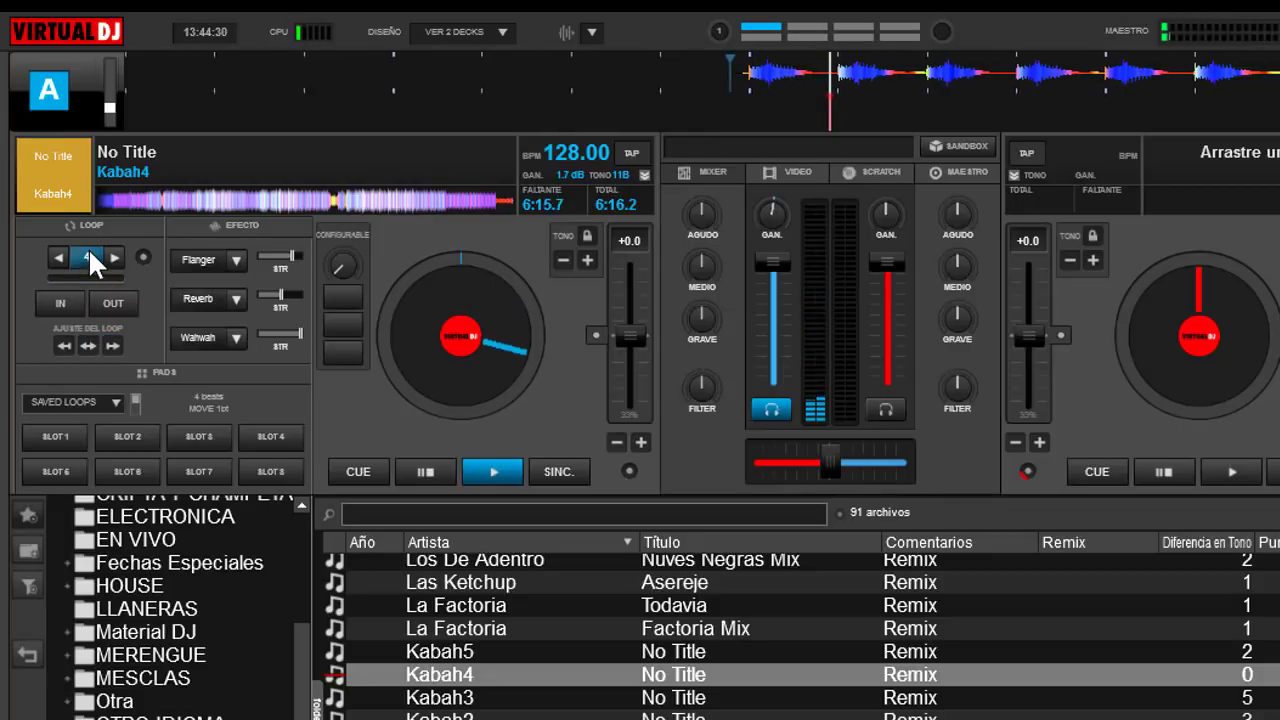
click(432, 459)
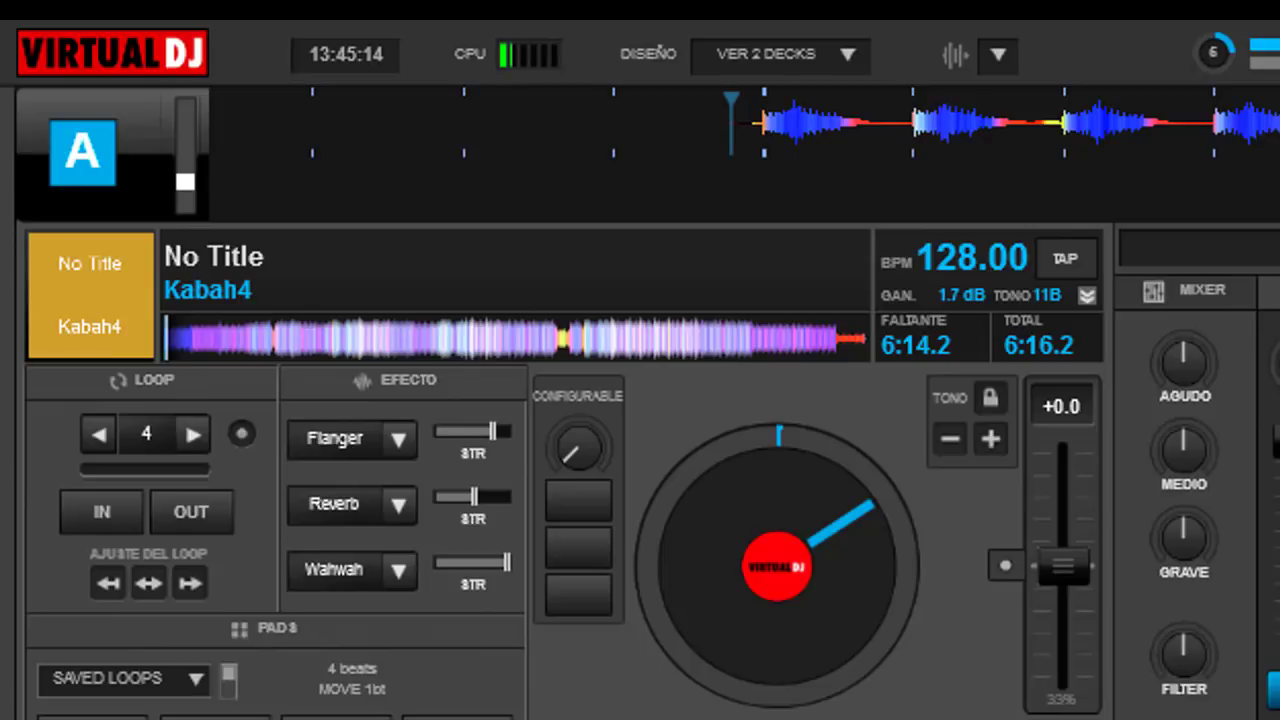
- Enable the Loop Inteligente option for deck A and play the deck
click(241, 436)
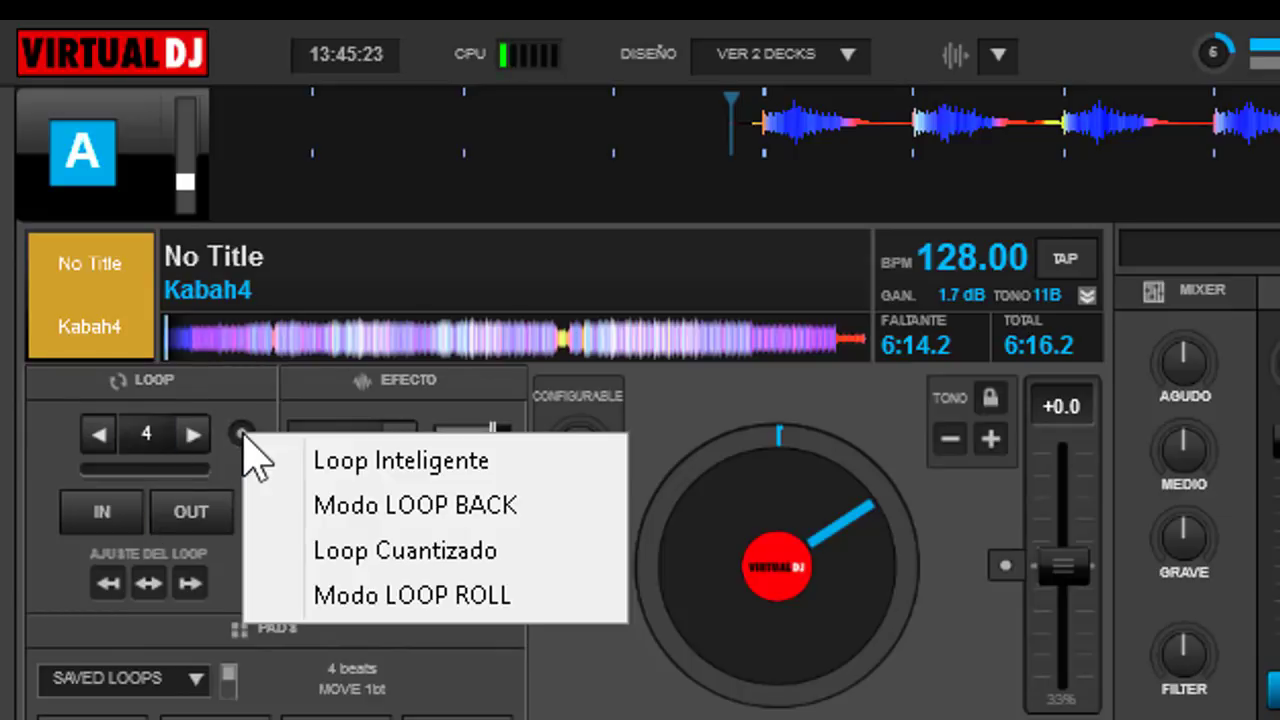
click(350, 466)
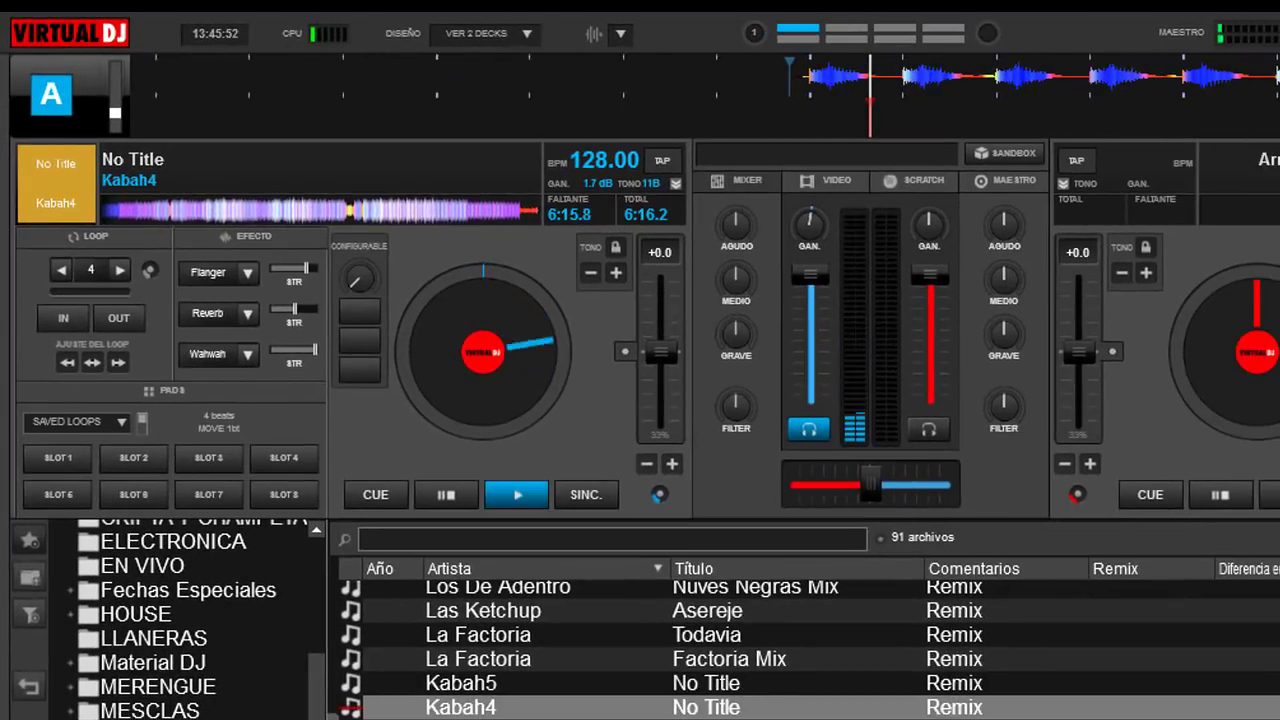
click(514, 492)
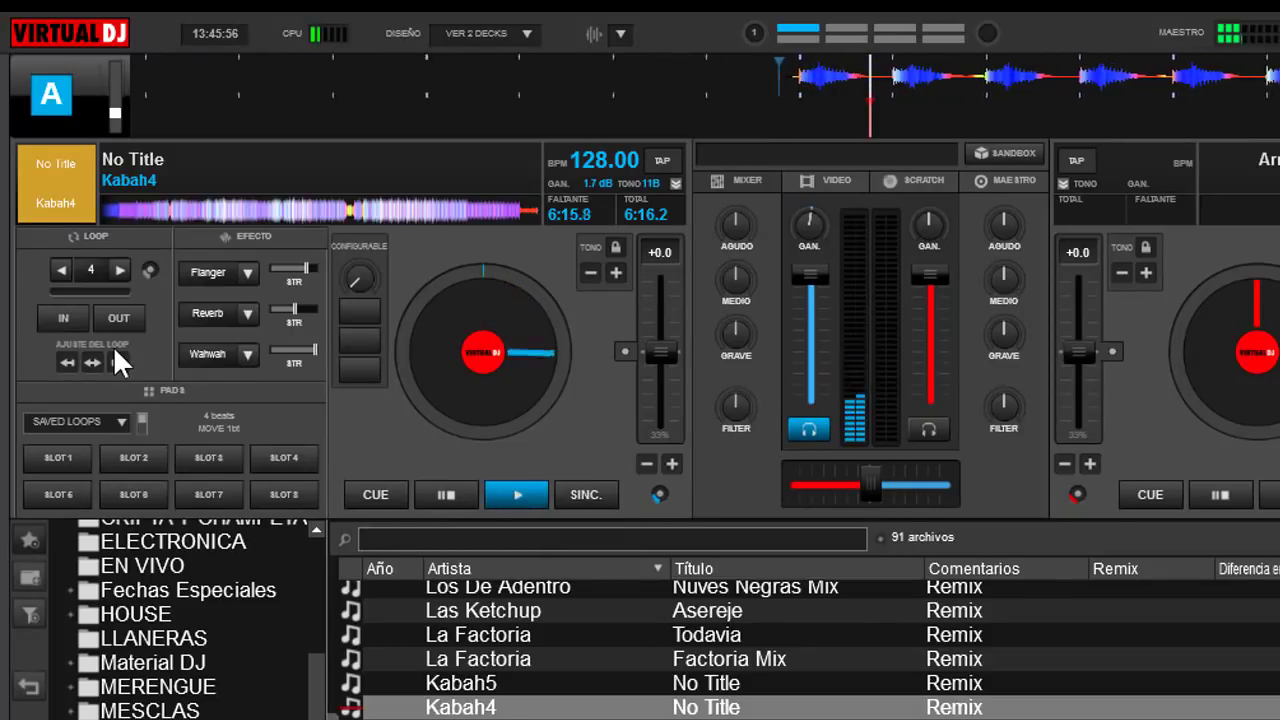
- Mark a manual 2-beat loop with IN and OUT points while deck A plays, and pause the deck
click(64, 316)
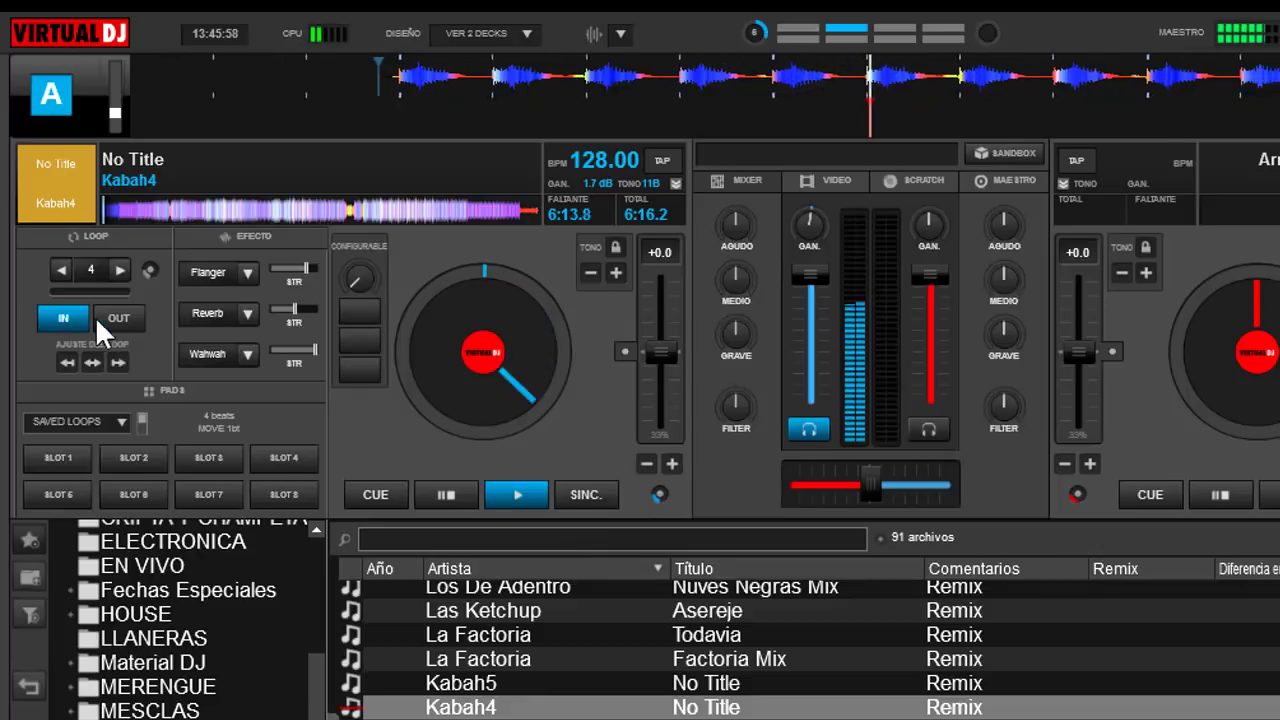
click(108, 315)
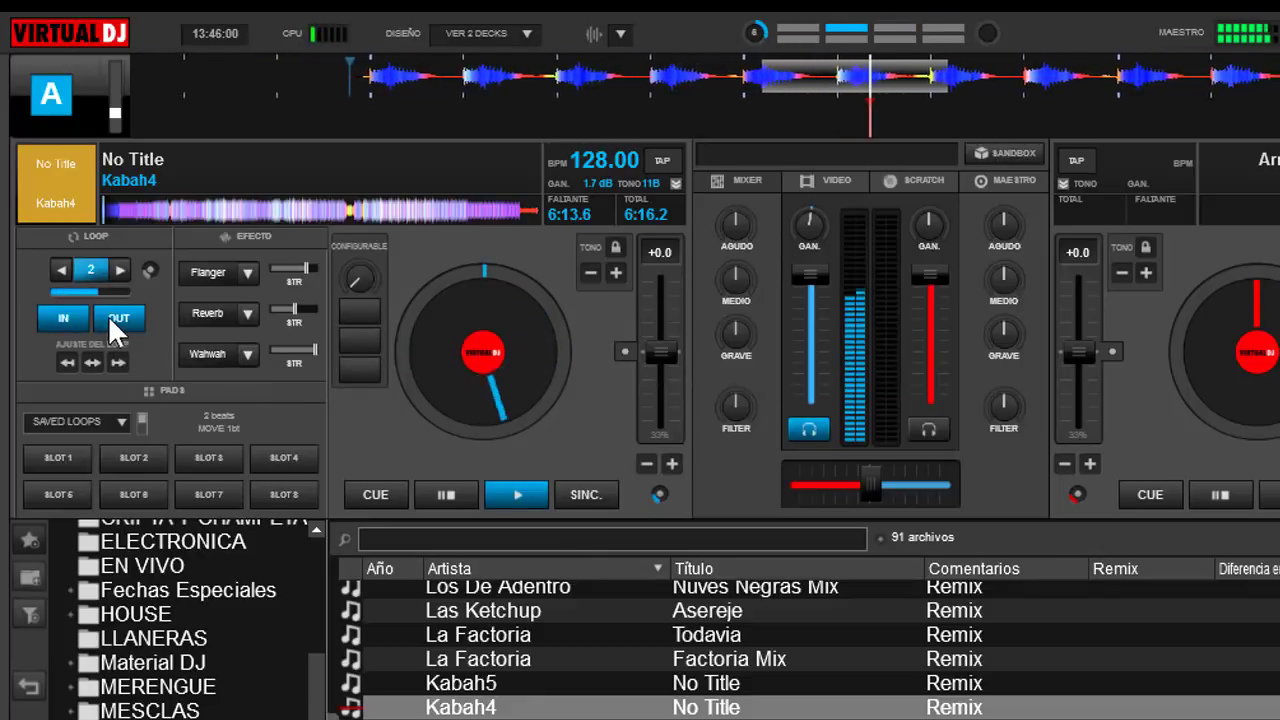
click(283, 457)
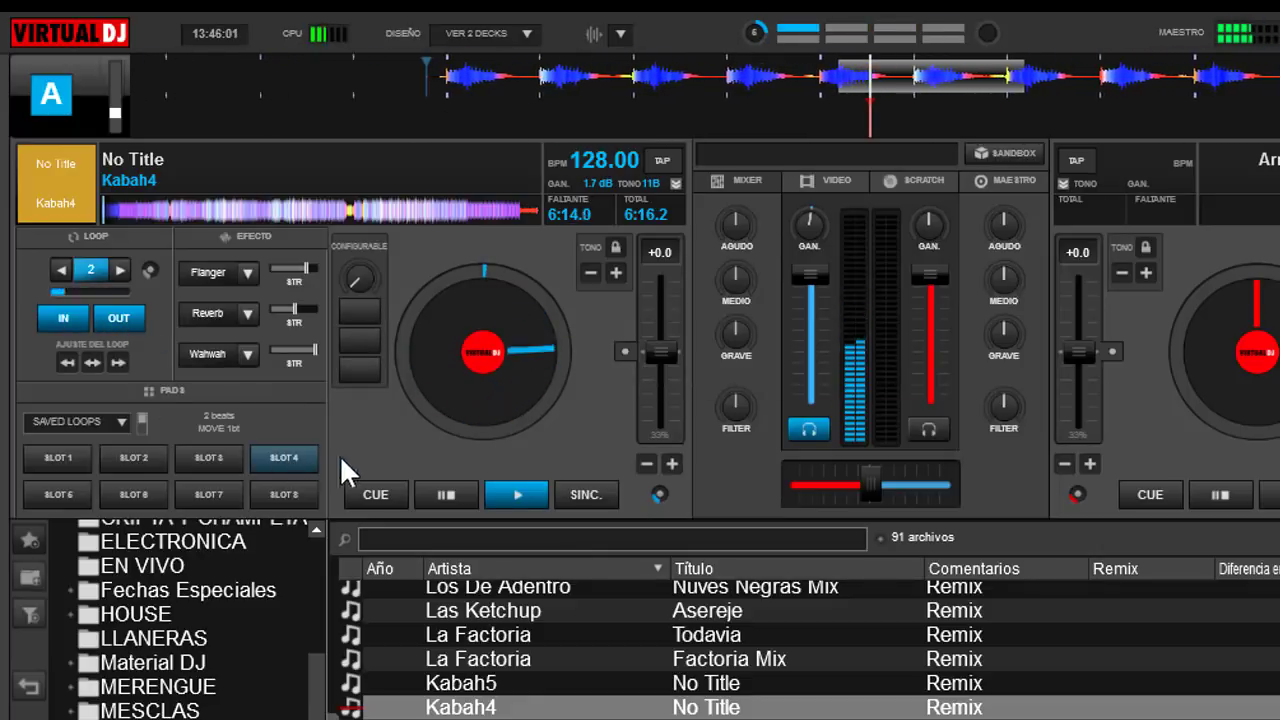
click(453, 489)
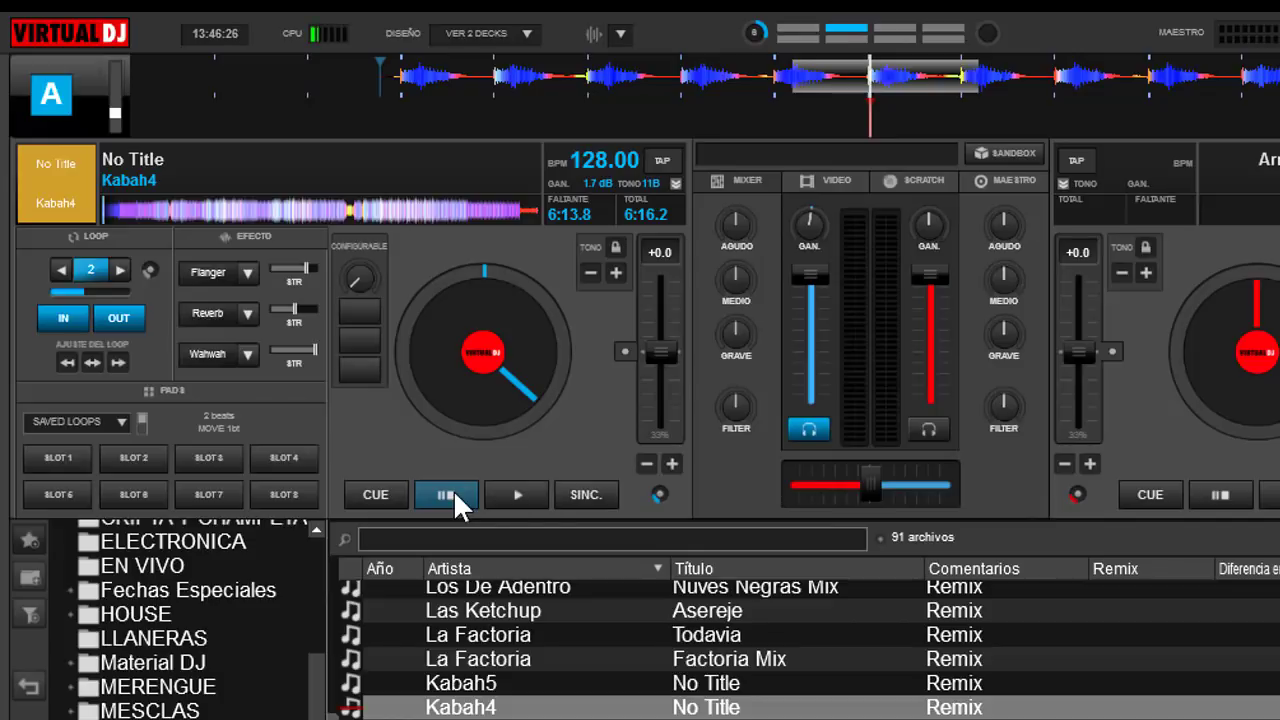
- Turn off the Loop Inteligente option and deactivate deck A's 2-beat loop
click(149, 270)
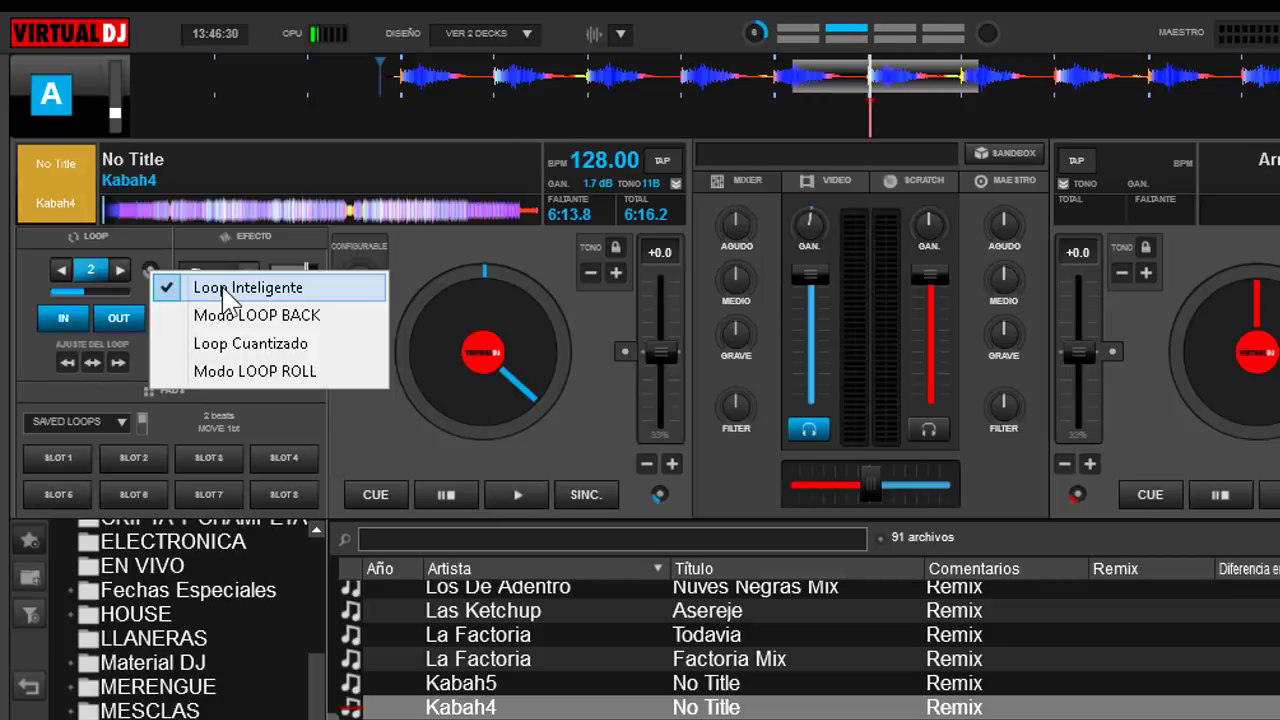
click(176, 287)
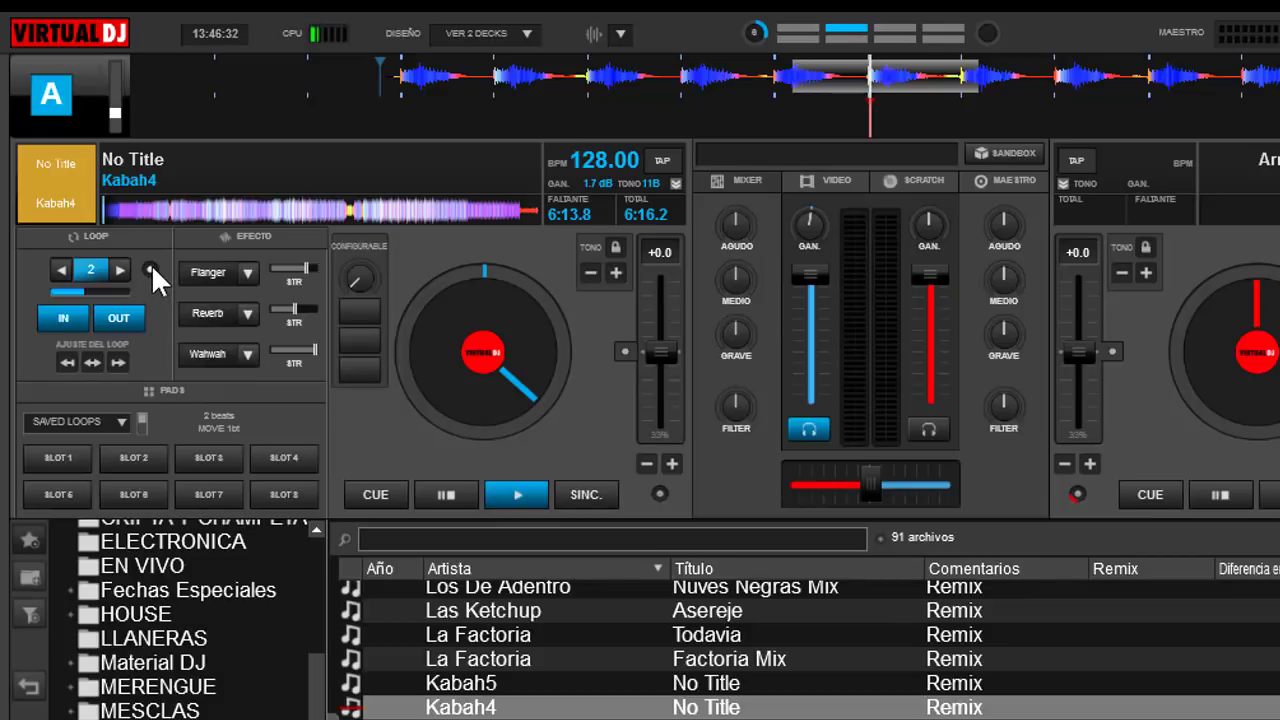
click(151, 266)
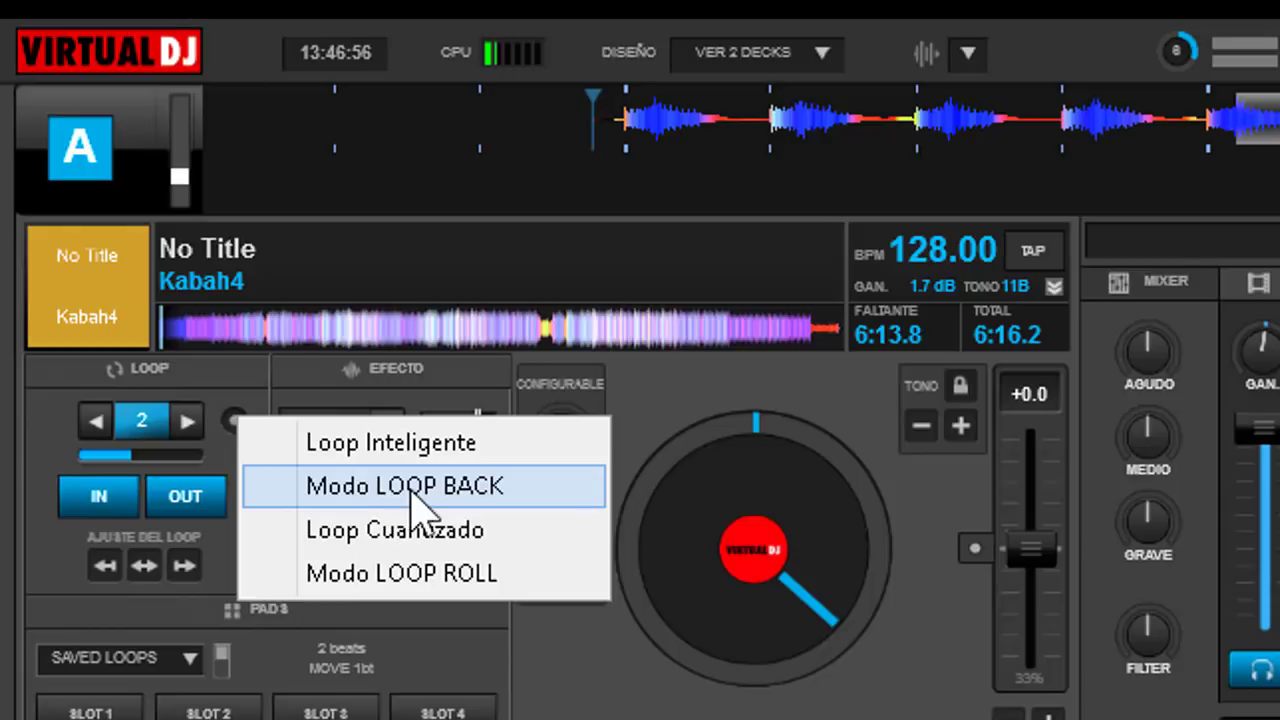
click(142, 420)
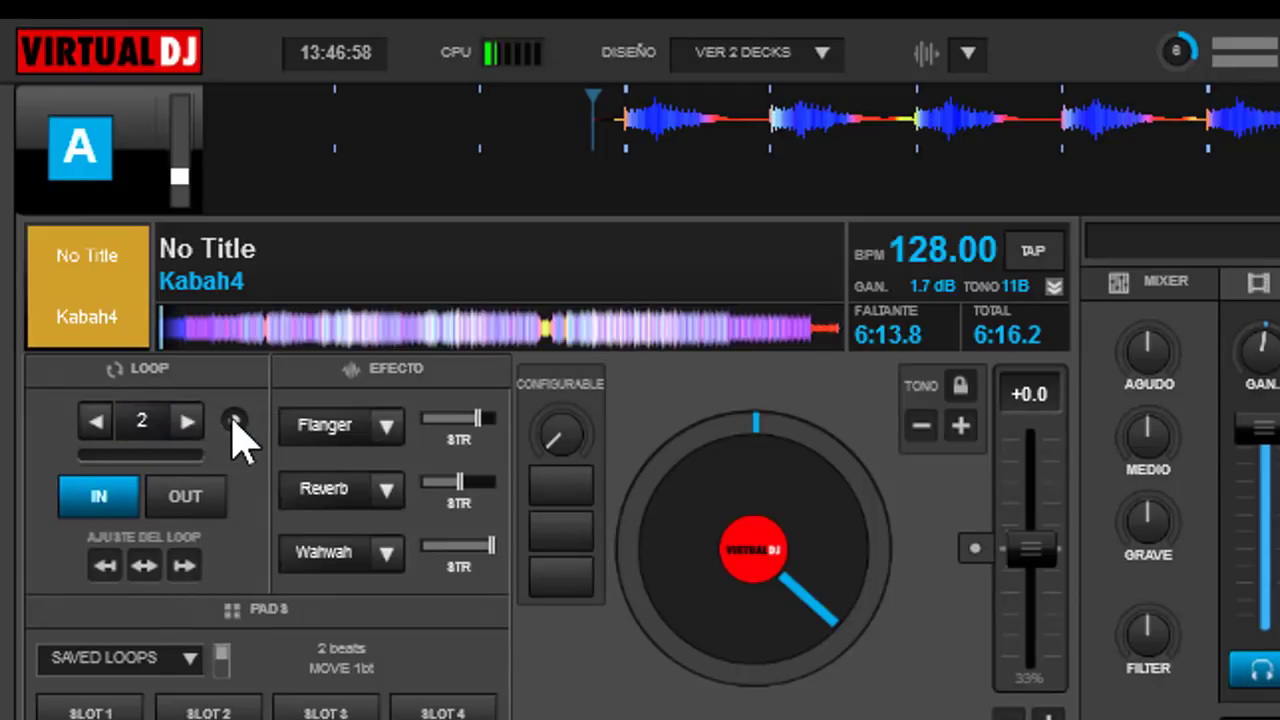
- Enable Modo LOOP BACK for deck A and activate a 2-beat loop ending at the current position
click(234, 421)
click(357, 480)
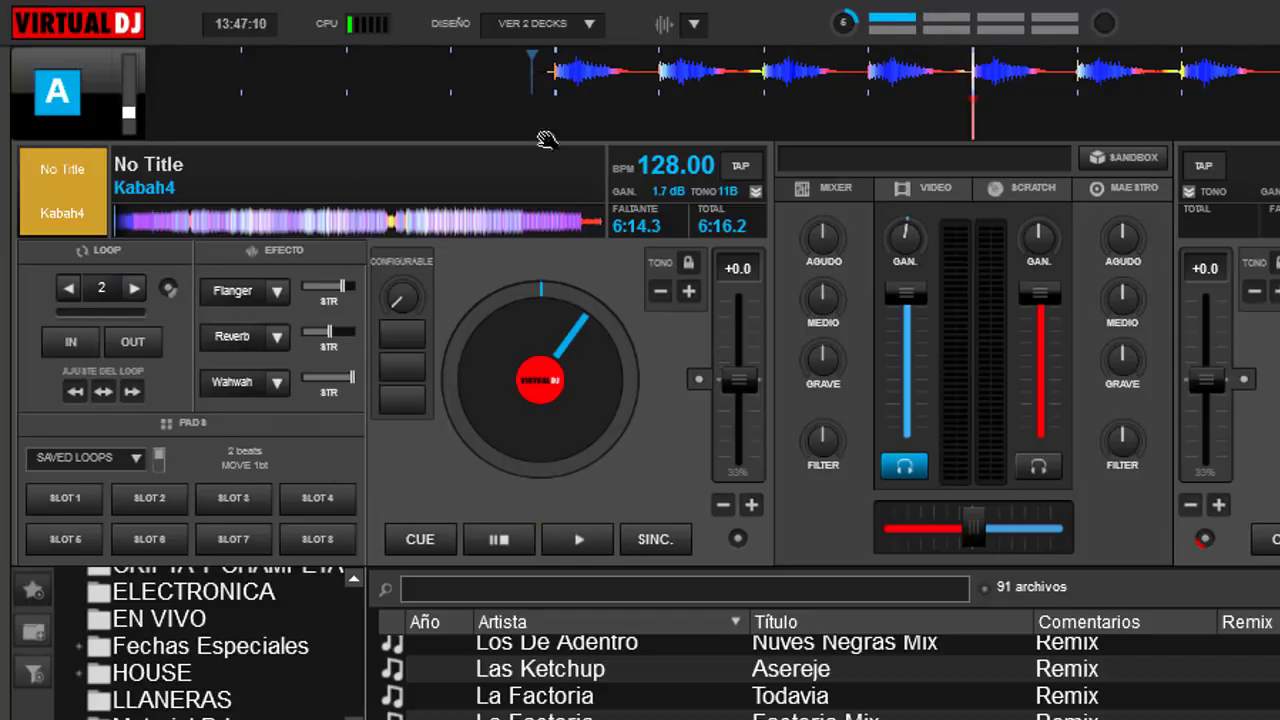
click(101, 287)
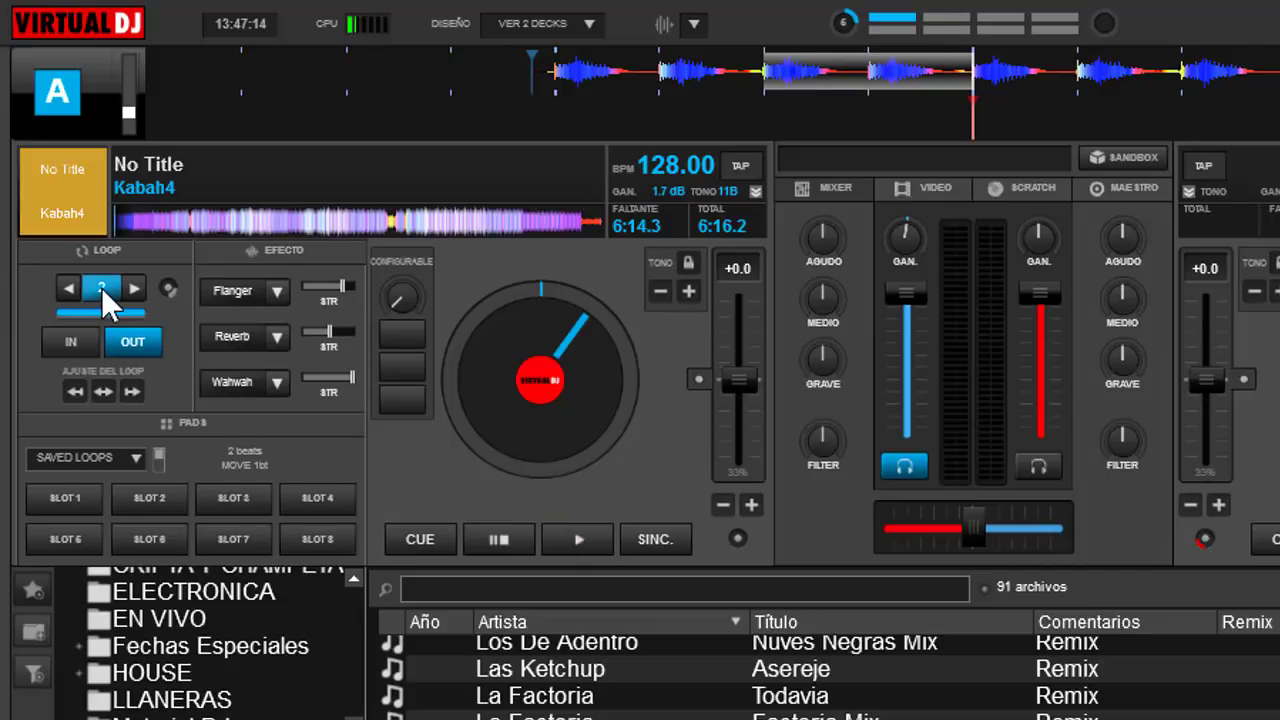
- Deactivate deck A's 2-beat loop and turn off Modo LOOP BACK in its loop options
click(101, 287)
click(165, 288)
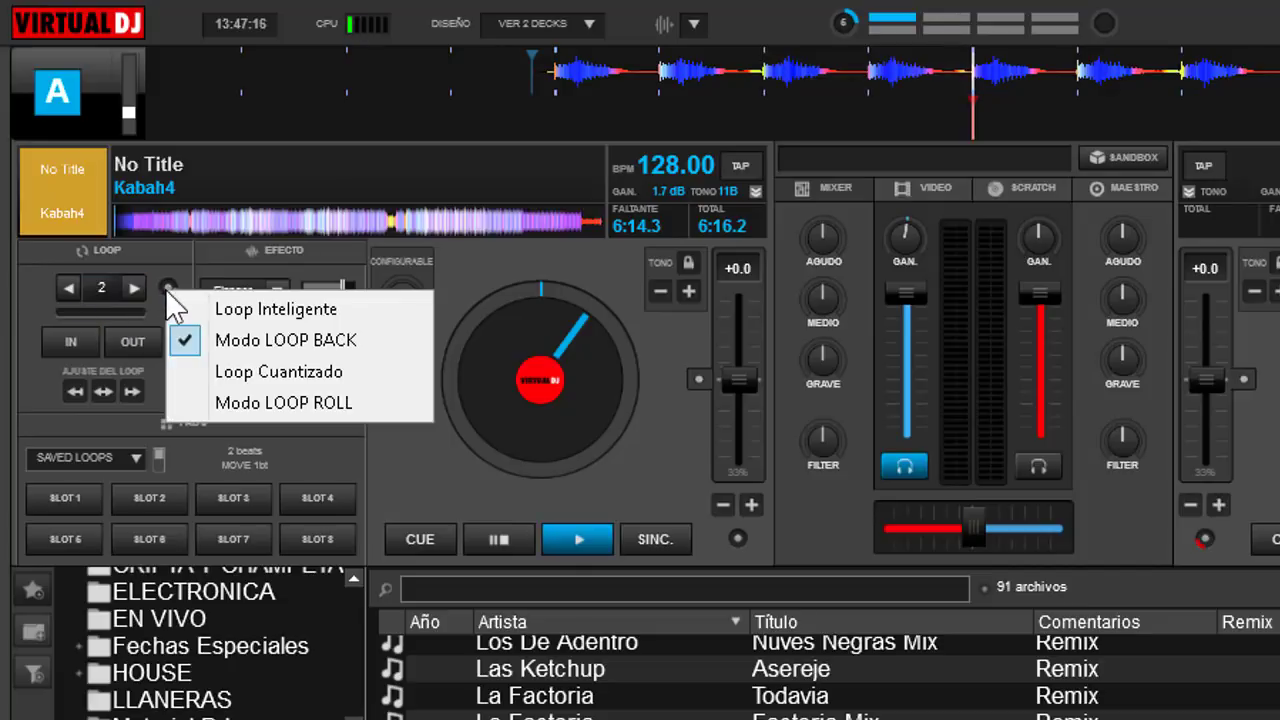
click(182, 337)
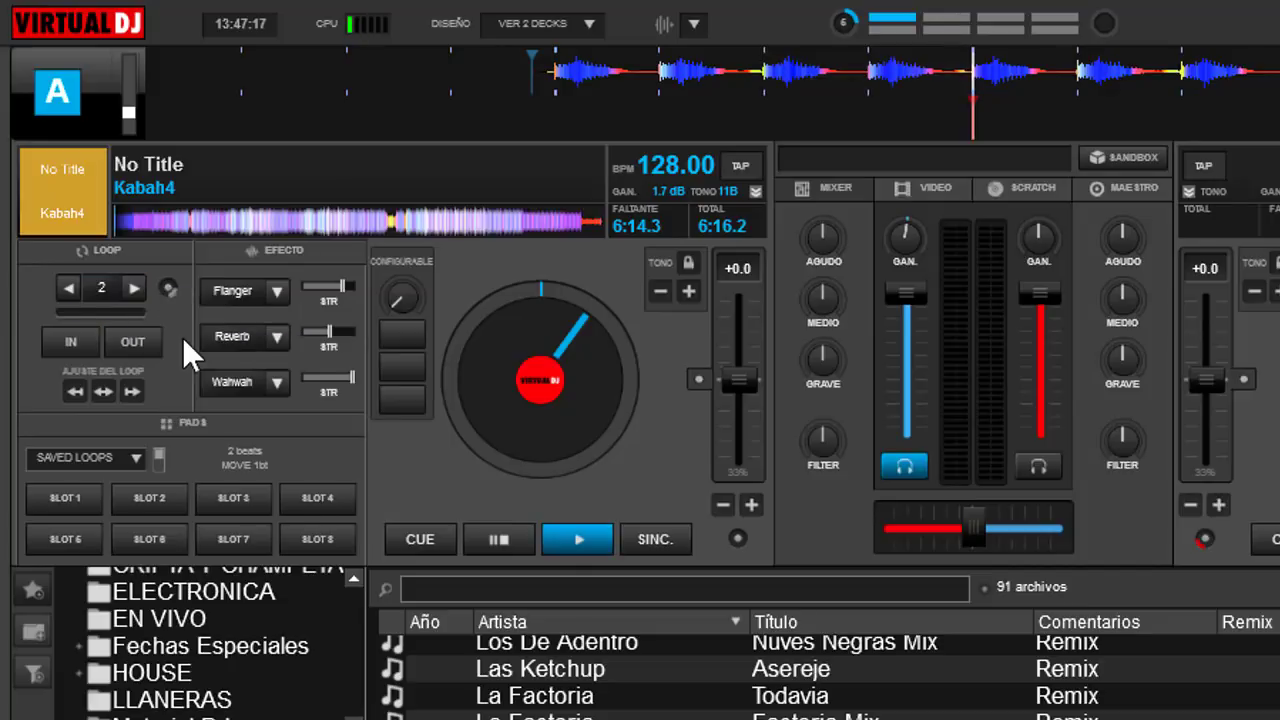
- Activate a 2-beat loop starting at deck A's current position, and release it
click(98, 284)
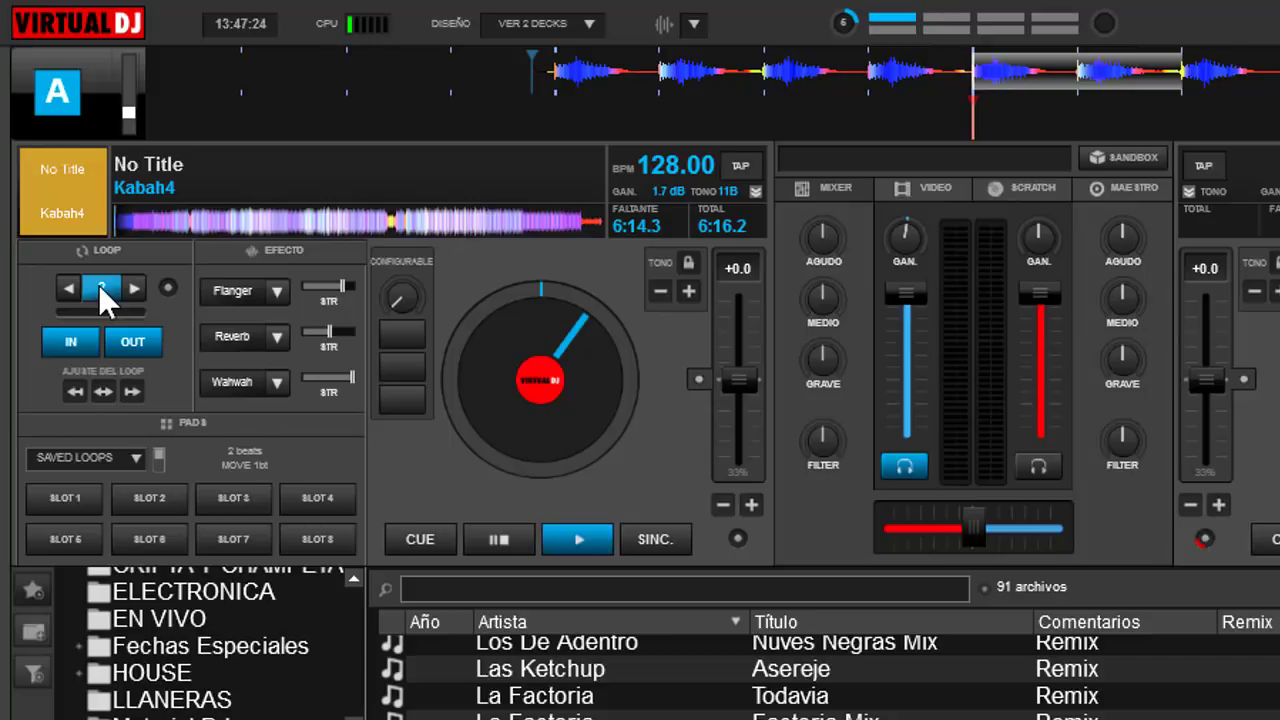
click(98, 284)
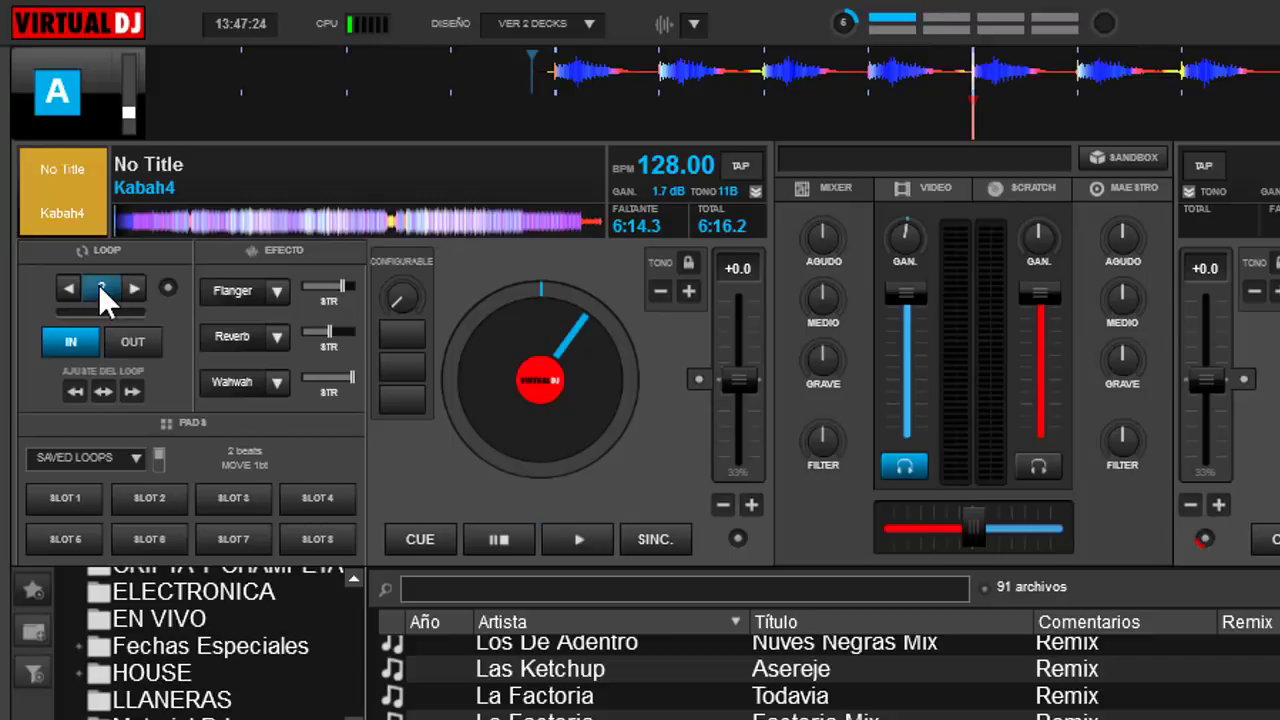
- Enable Loop Cuantizado for deck A and switch a beat-aligned 2-beat loop on and off
click(168, 285)
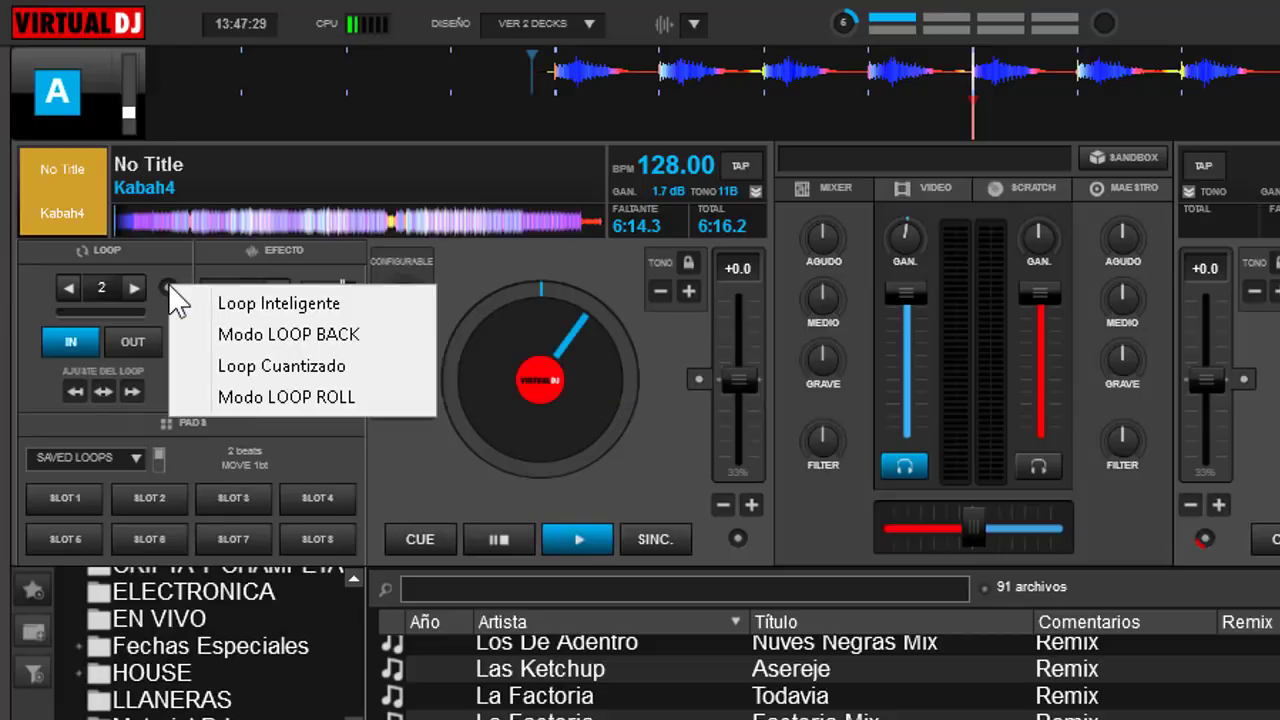
click(265, 366)
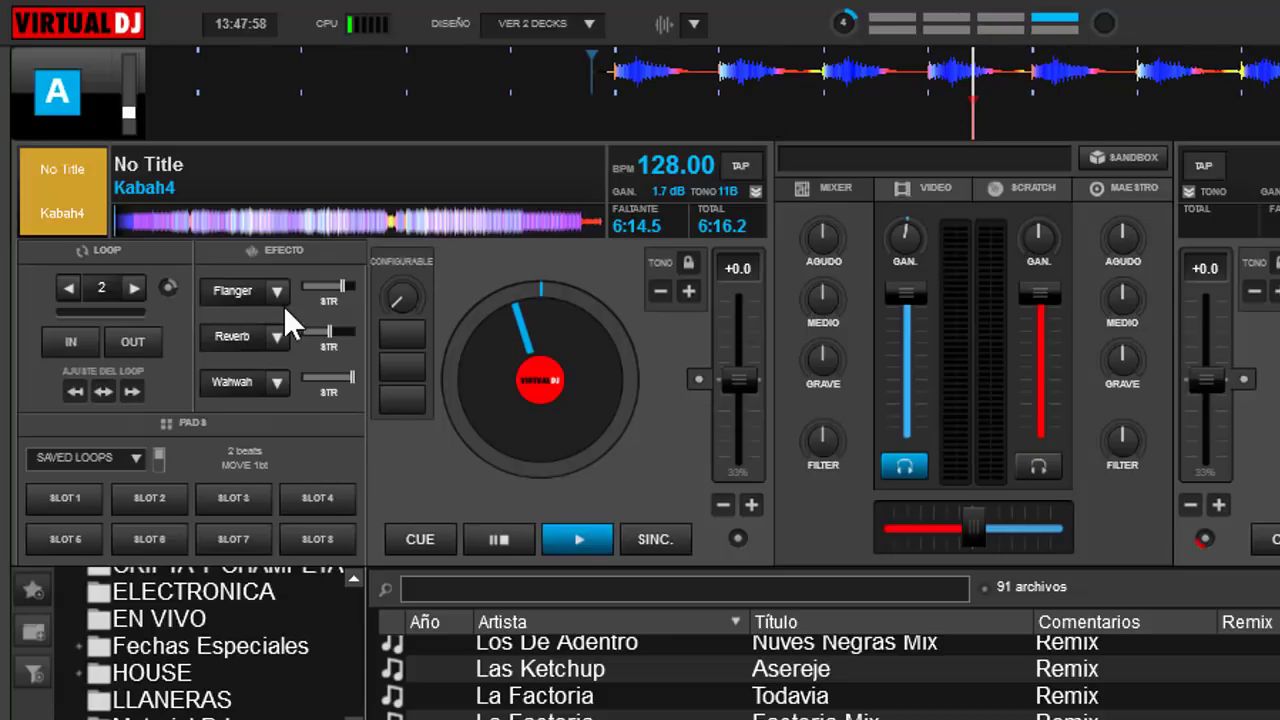
click(102, 287)
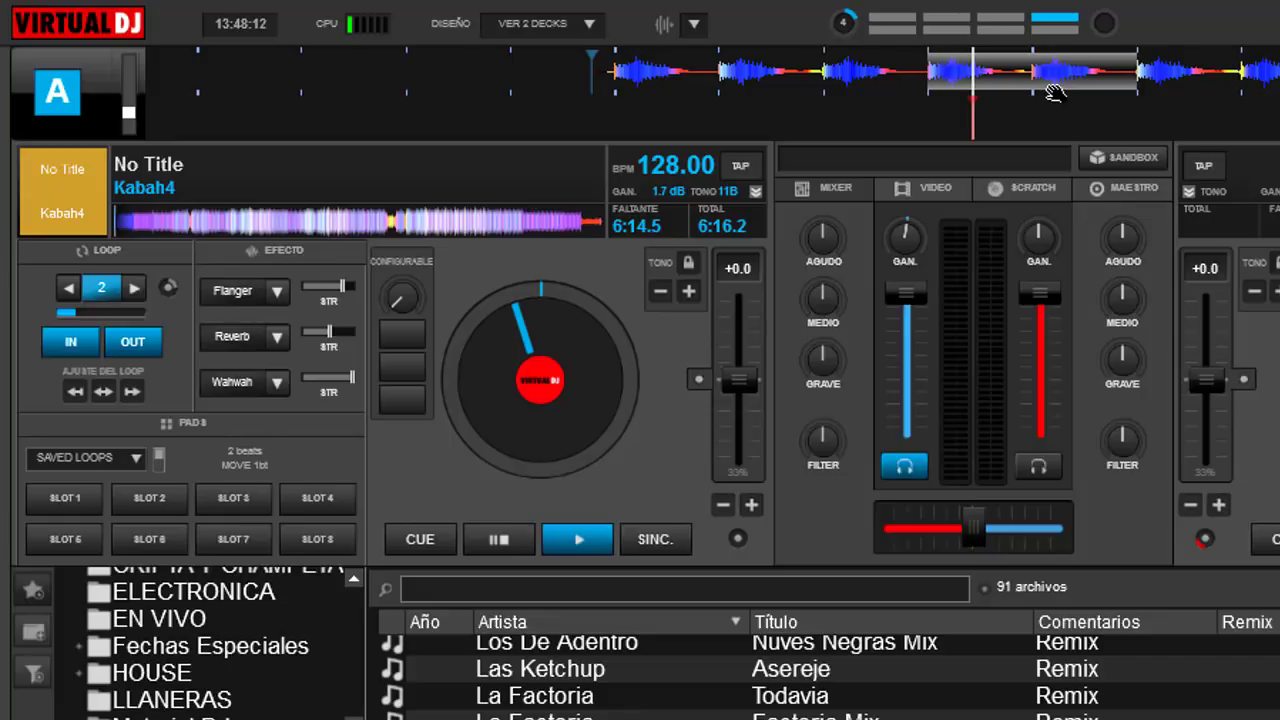
click(98, 291)
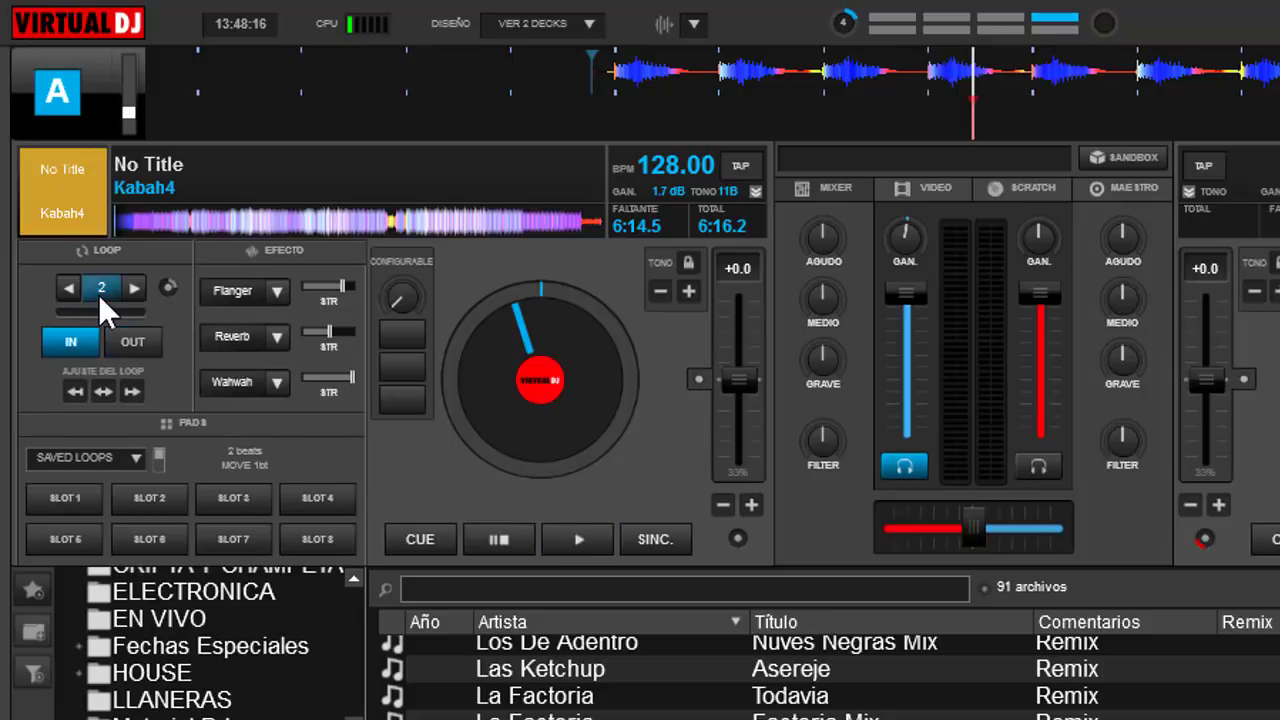
- Turn off Loop Cuantizado for deck A and enable Modo LOOP ROLL instead
right_click(166, 284)
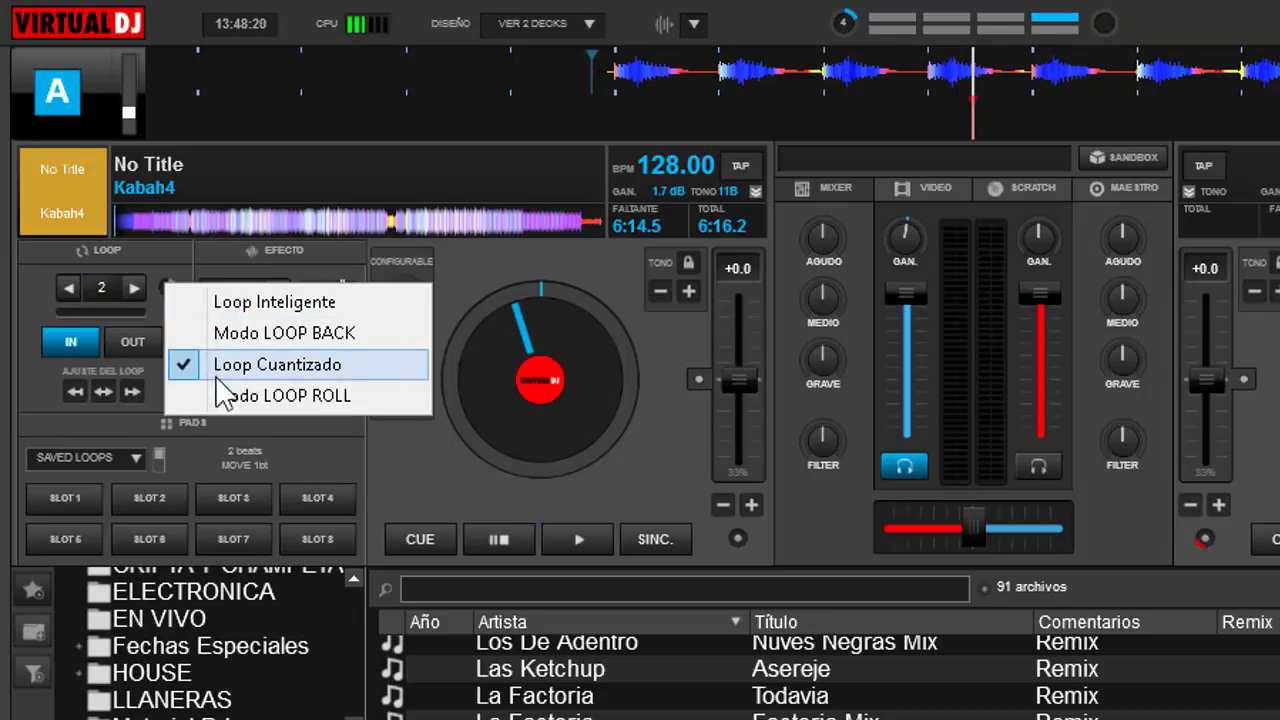
click(185, 365)
right_click(171, 287)
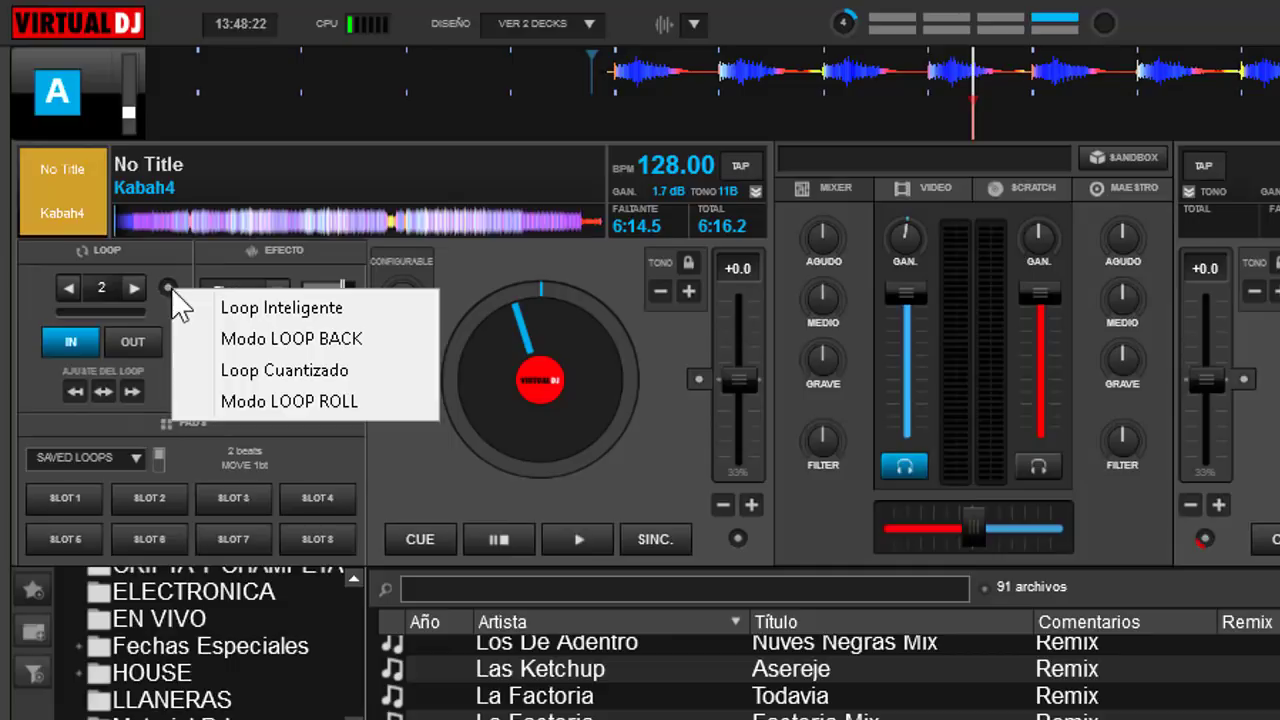
click(259, 398)
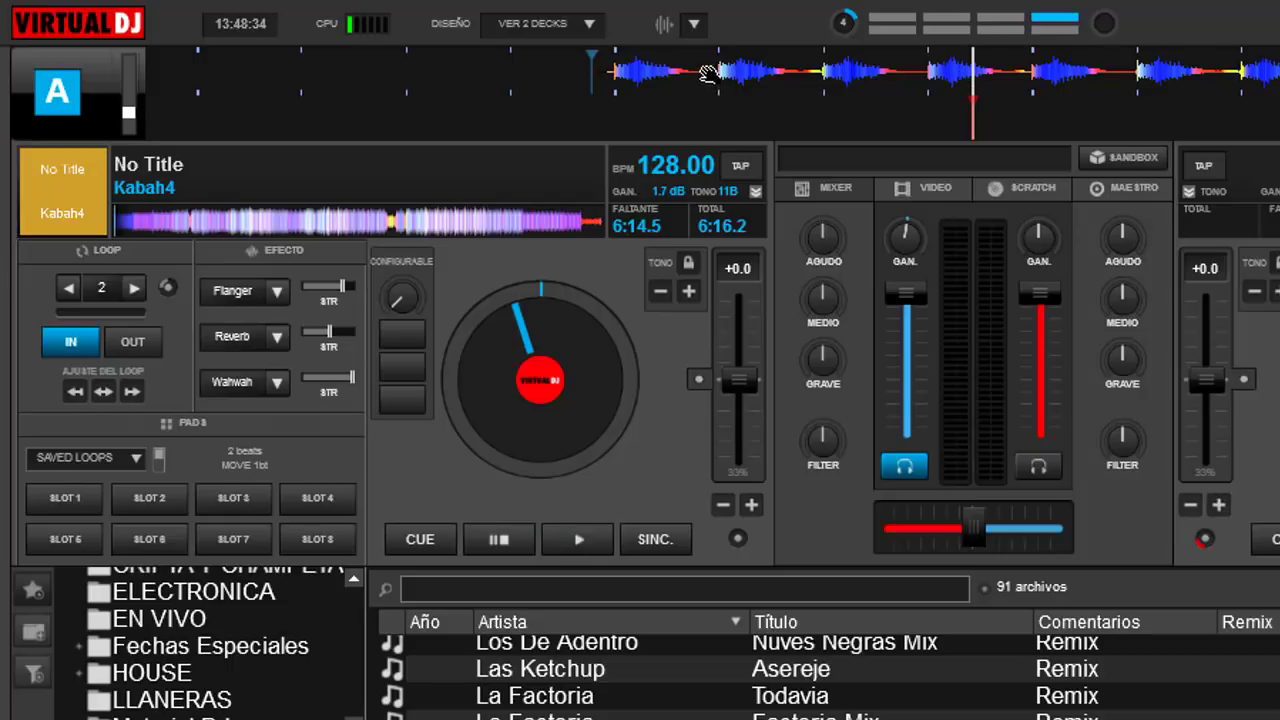
- Play deck A from the track's start, engage and release a 2-beat loop in LOOP ROLL mode, and pause the deck
click(499, 540)
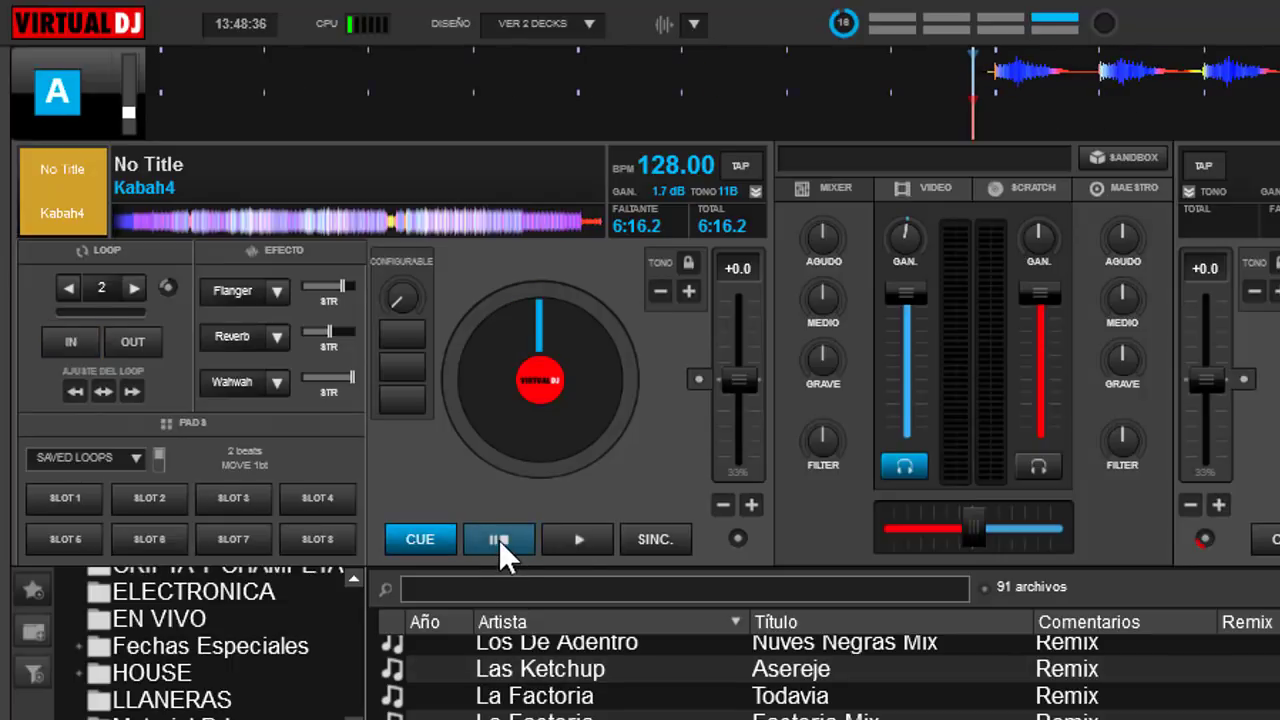
key(space)
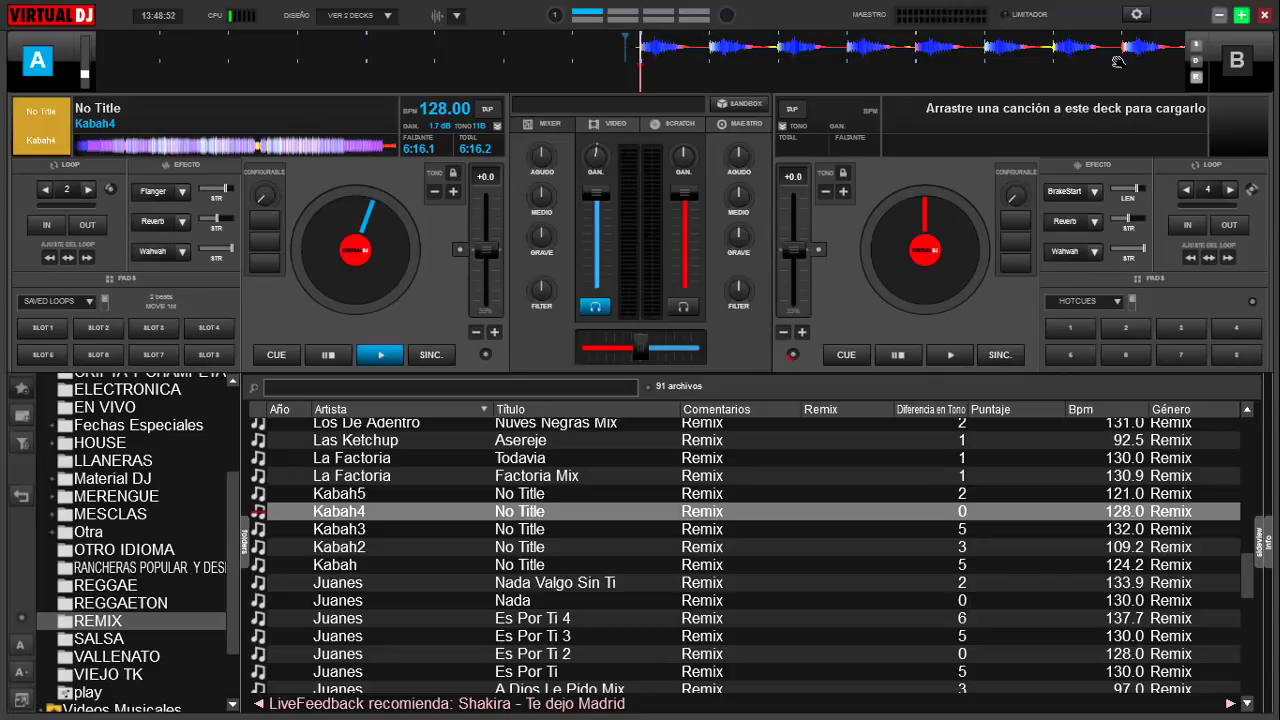
click(380, 356)
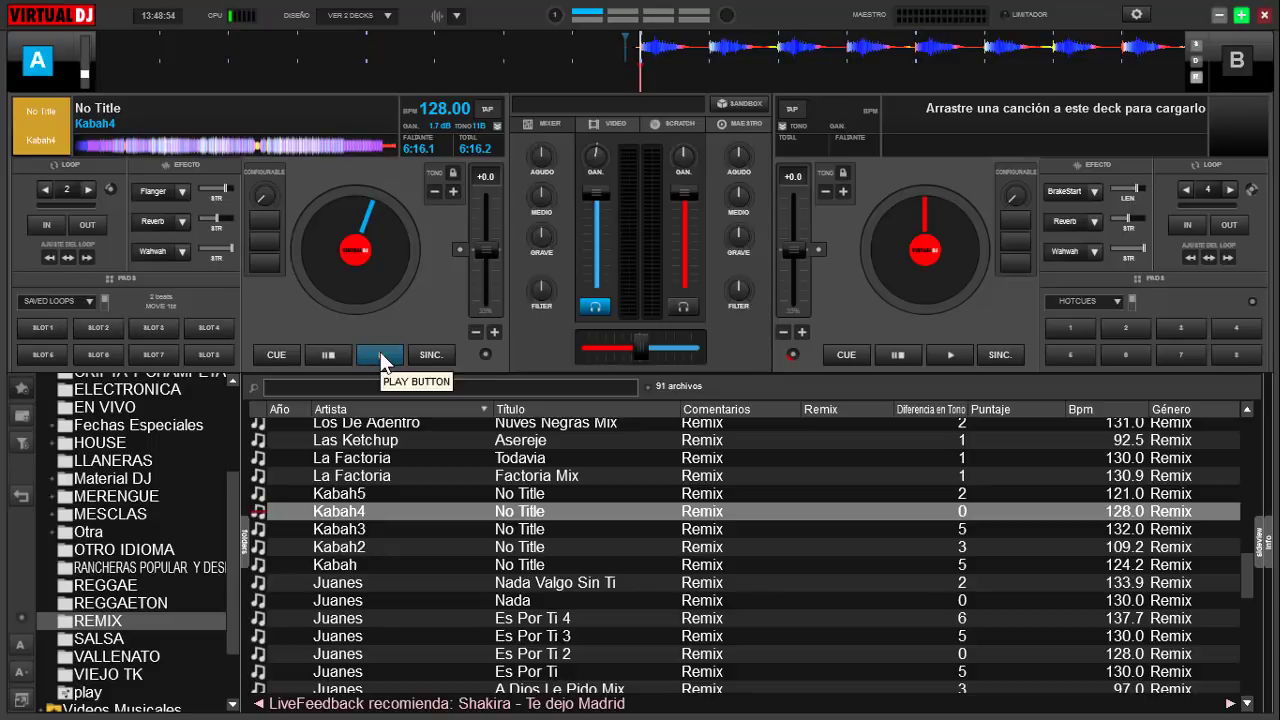
click(71, 188)
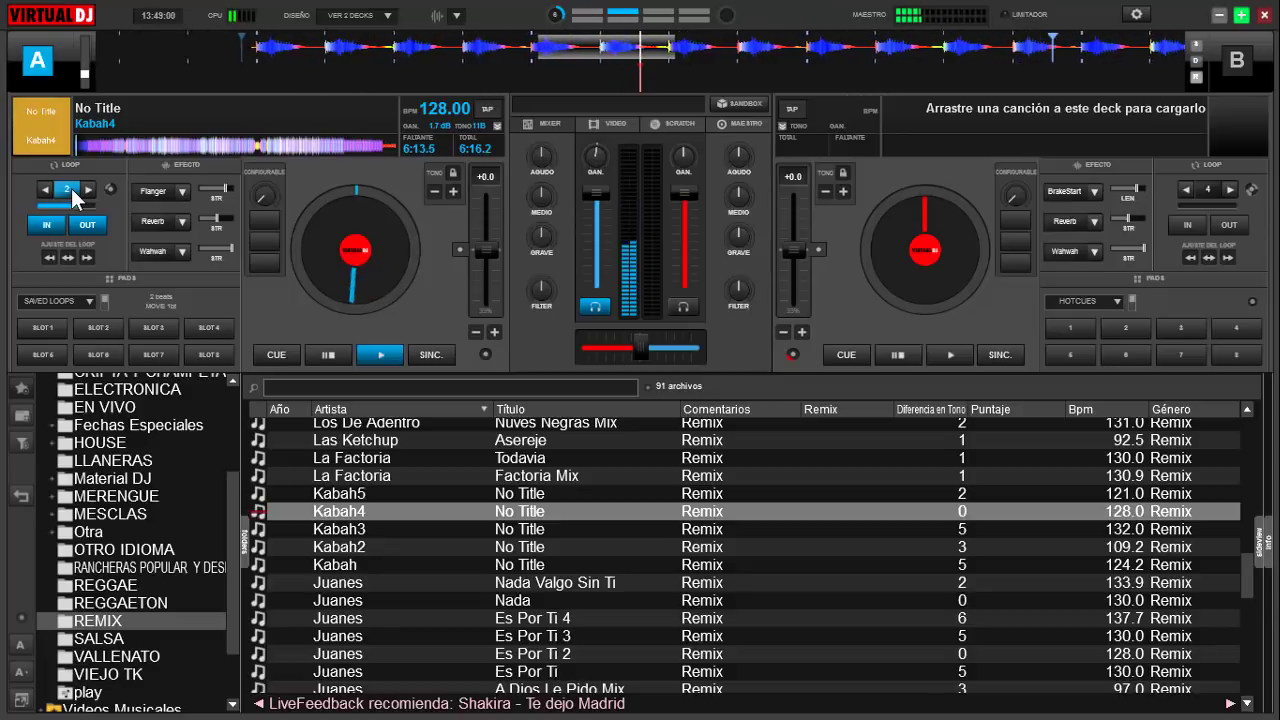
click(71, 188)
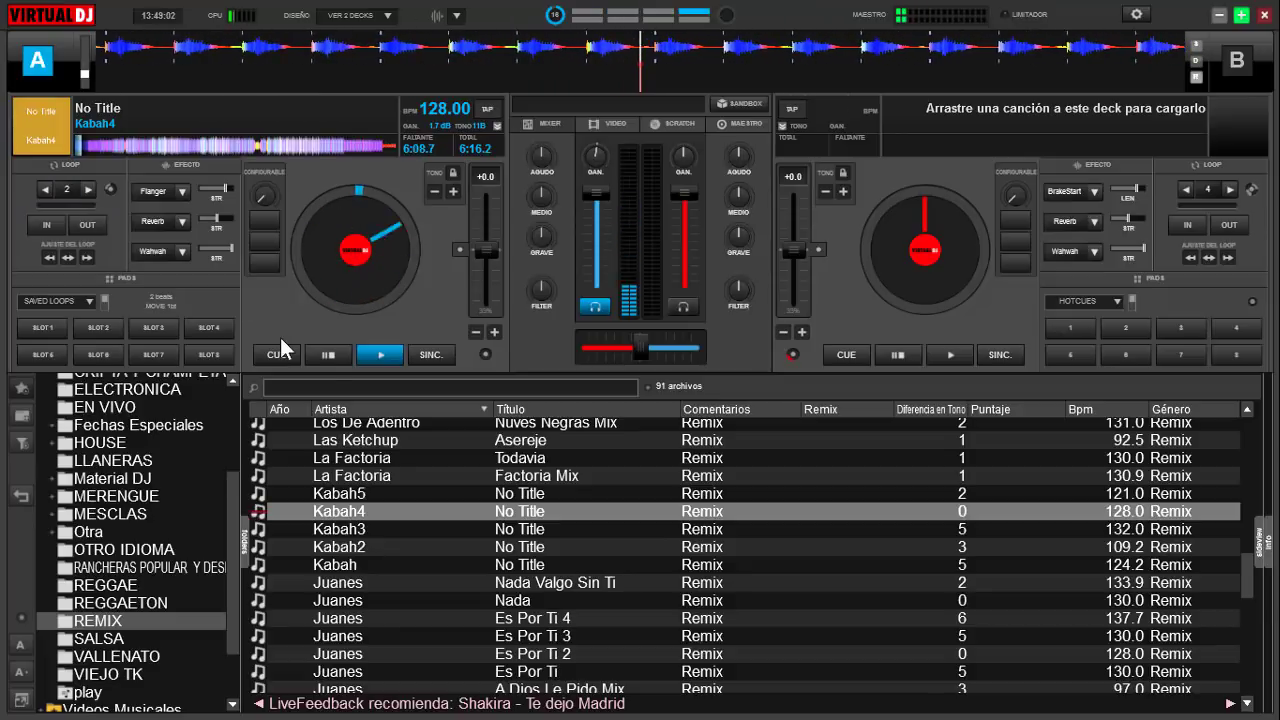
click(333, 356)
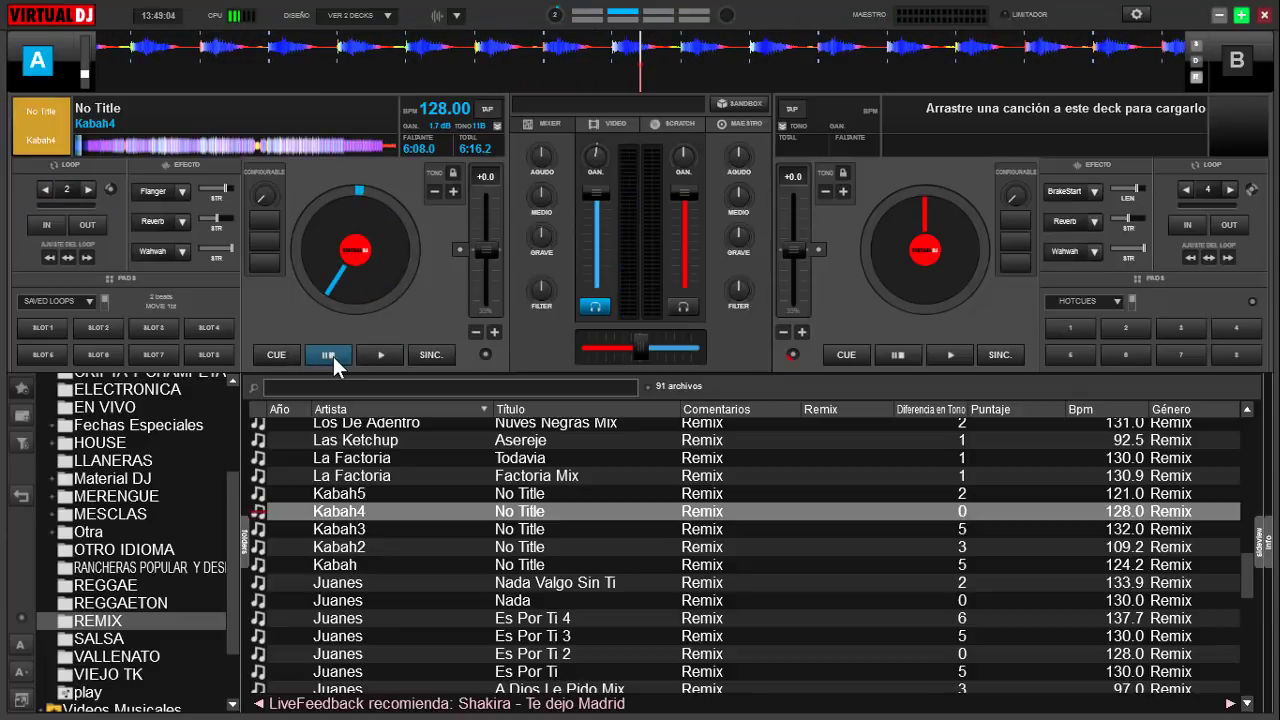
- Return deck A to the track's start, play it, repeat the 2-beat loop roll, and pause the deck again
click(333, 356)
click(380, 356)
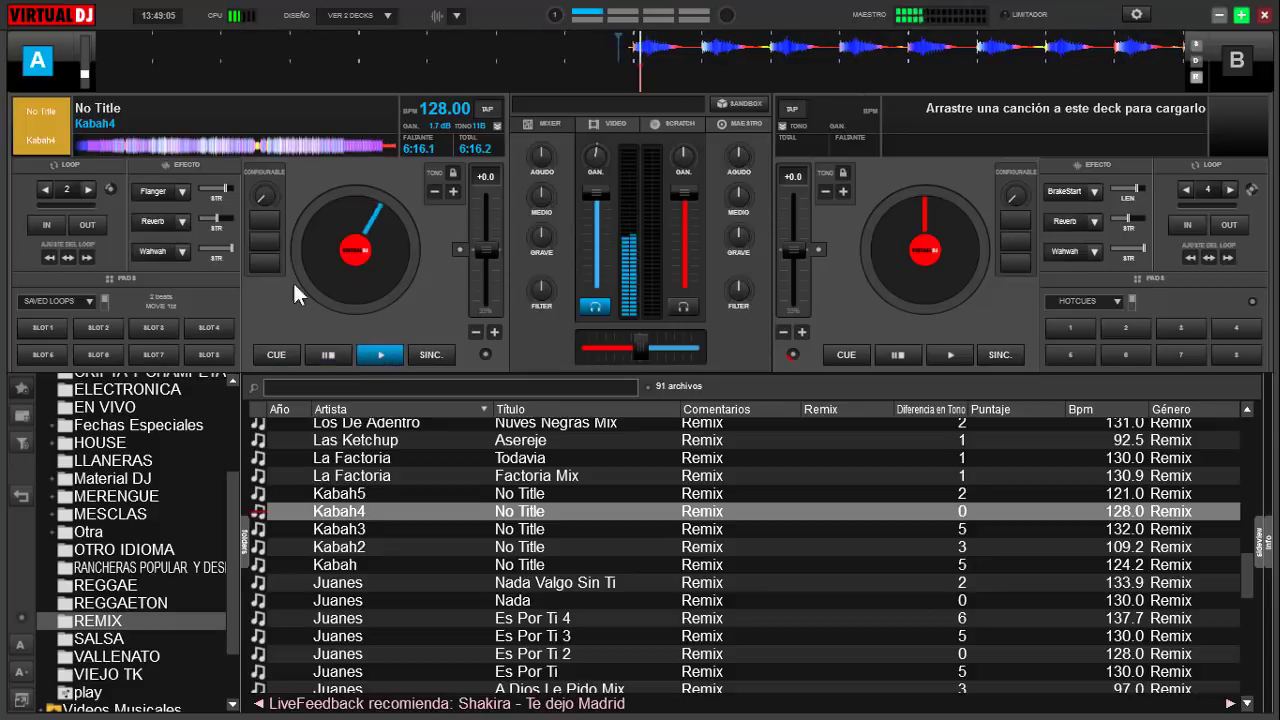
click(66, 187)
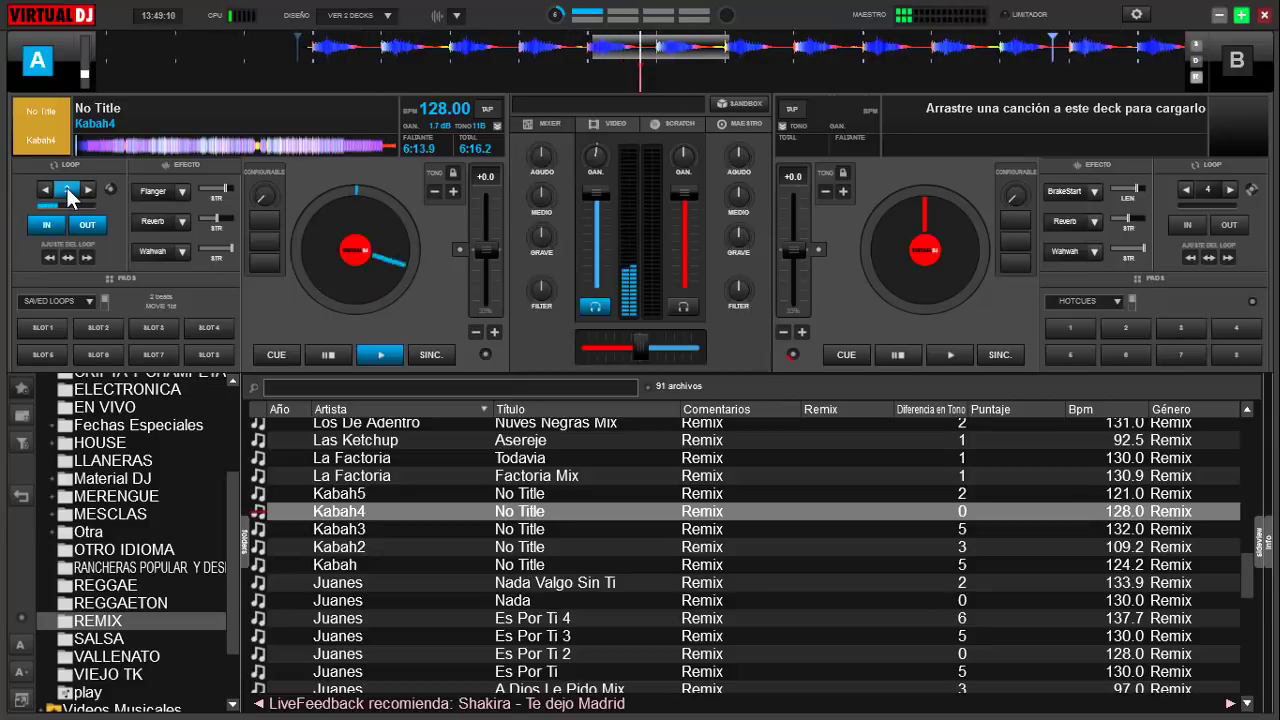
click(66, 186)
click(331, 356)
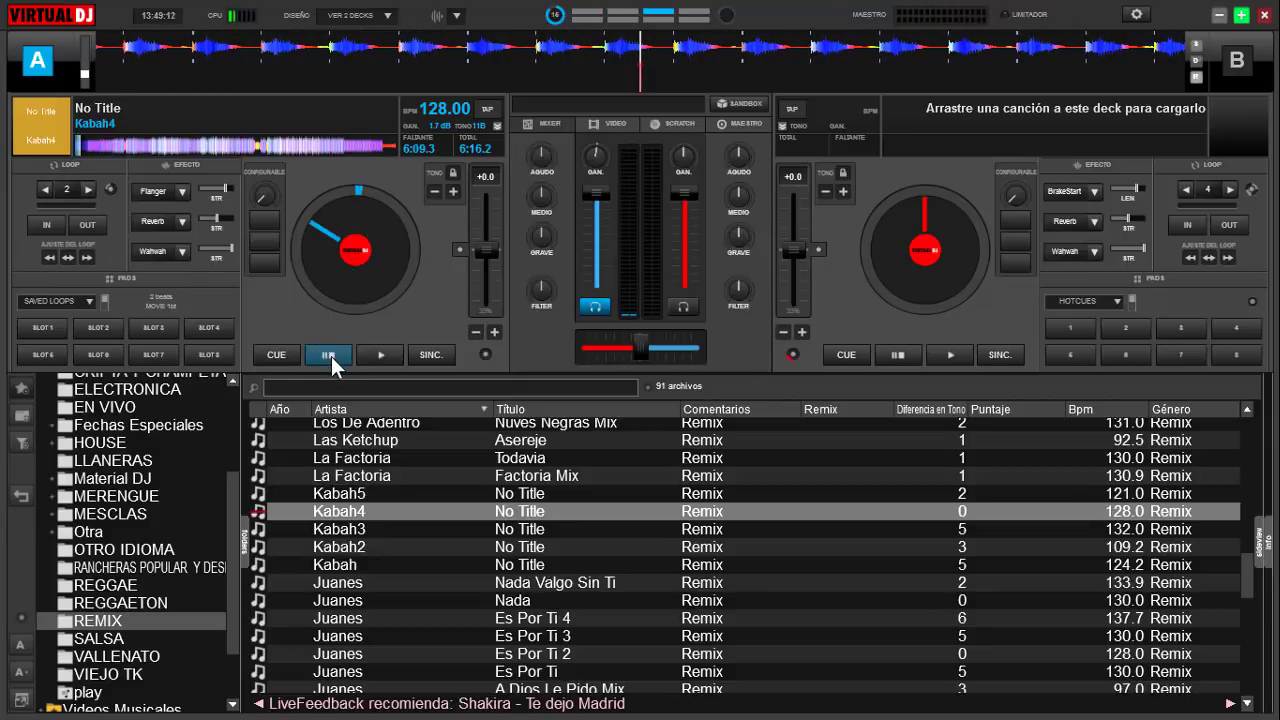